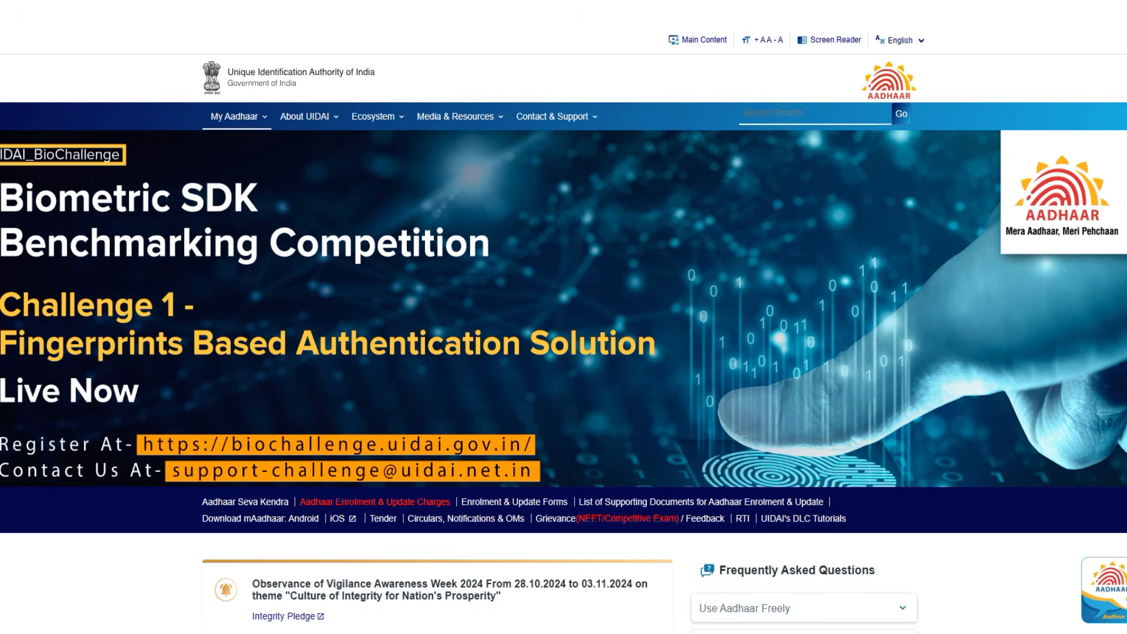
Step: Open the Book an Appointment service from the myAadhaar services page
click(83, 1)
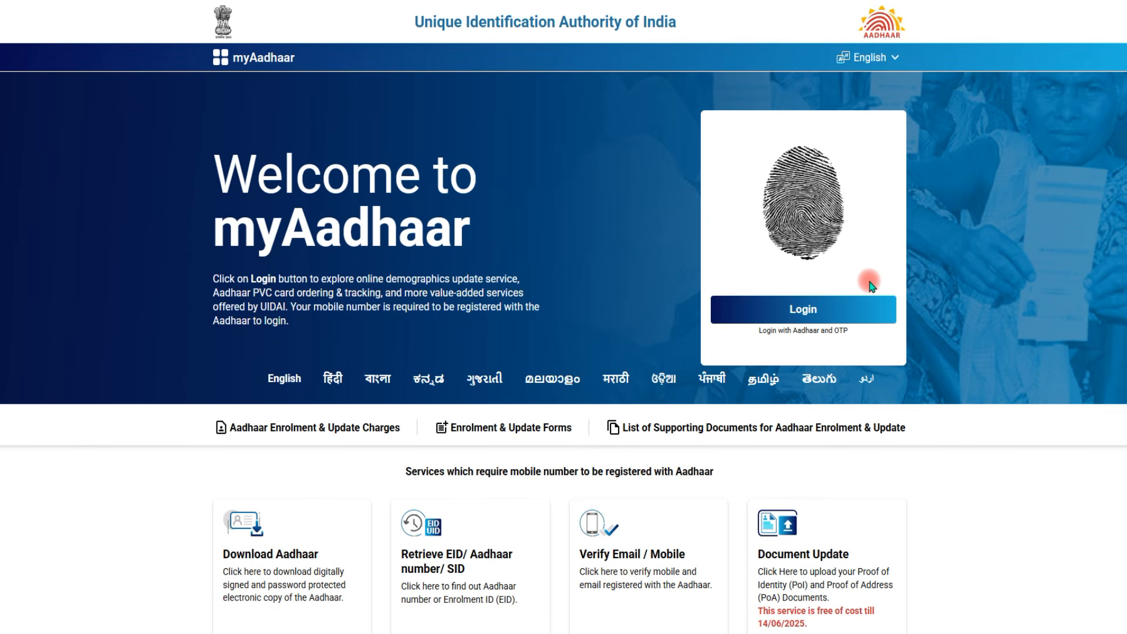
scroll(871, 286, down, 5)
scroll(871, 286, up, 5)
scroll(869, 285, down, 5)
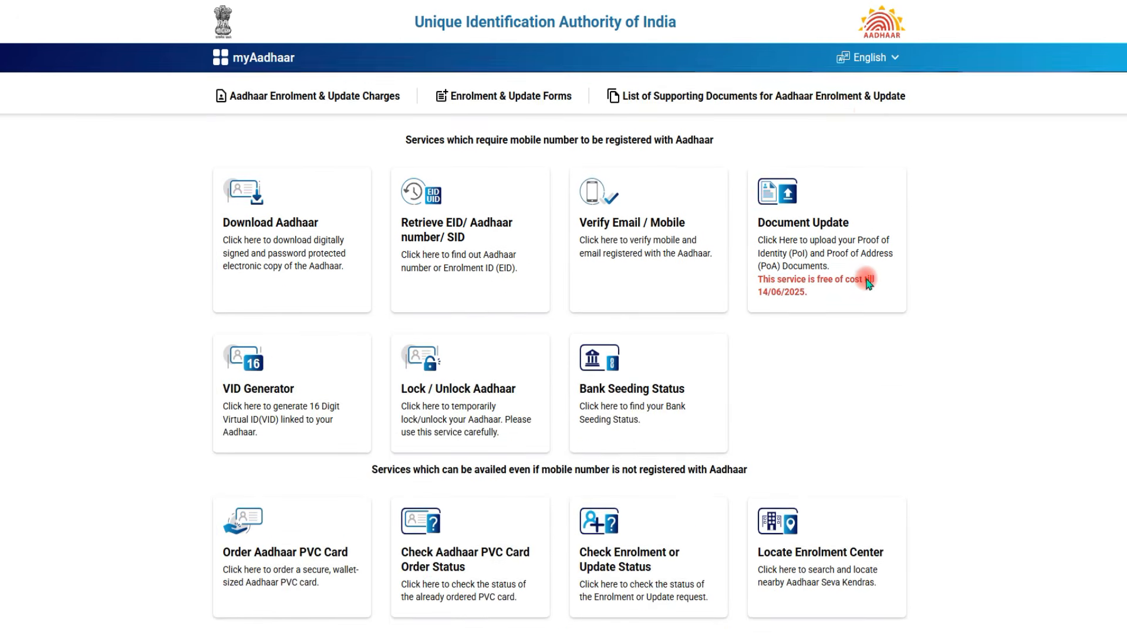
scroll(868, 283, down, 3)
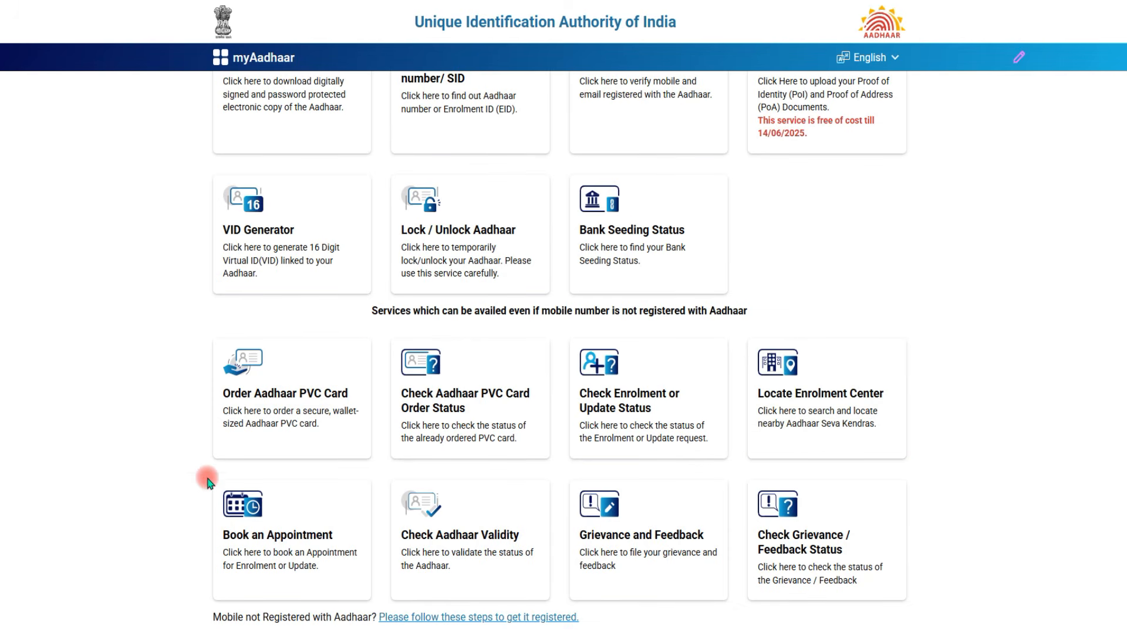
mouse_move(206, 472)
mouse_down()
mouse_move(226, 582)
mouse_move(367, 603)
mouse_up()
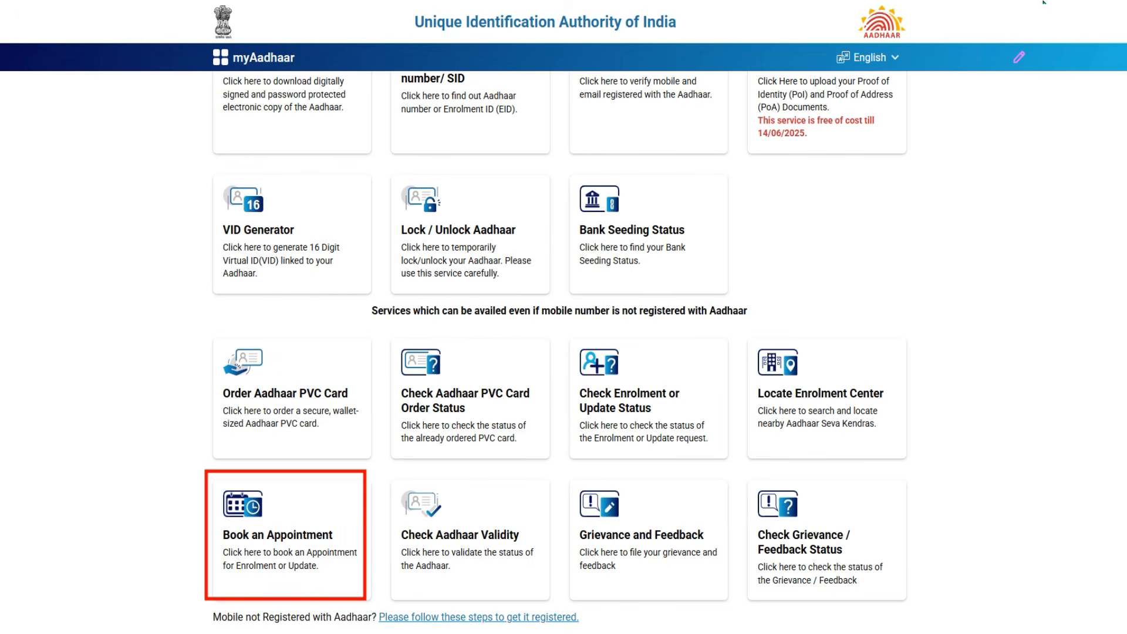
click(355, 583)
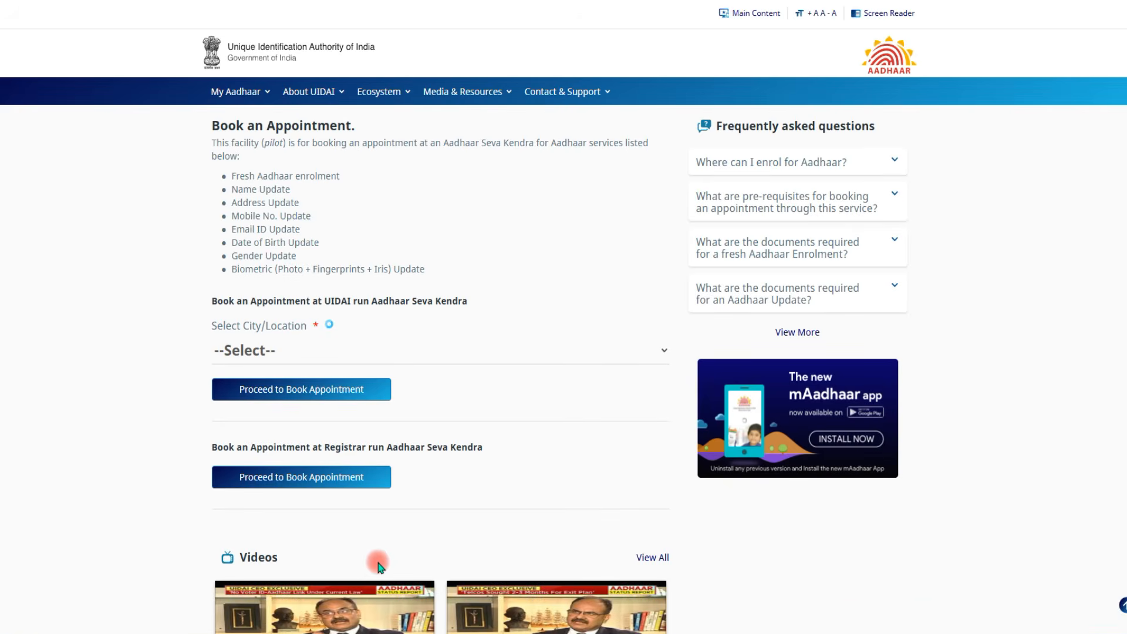
Step: Choose the Malda BSNL Building centre as the city/location and proceed to book at the UIDAI-run Aadhaar Seva Kendra
click(277, 352)
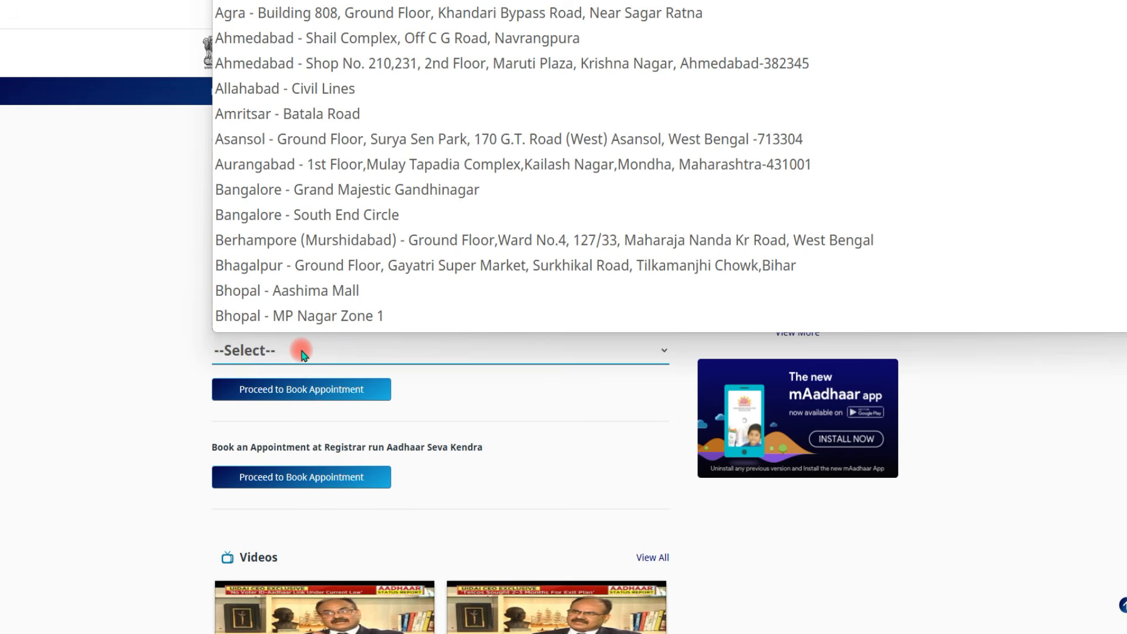
text(mal)
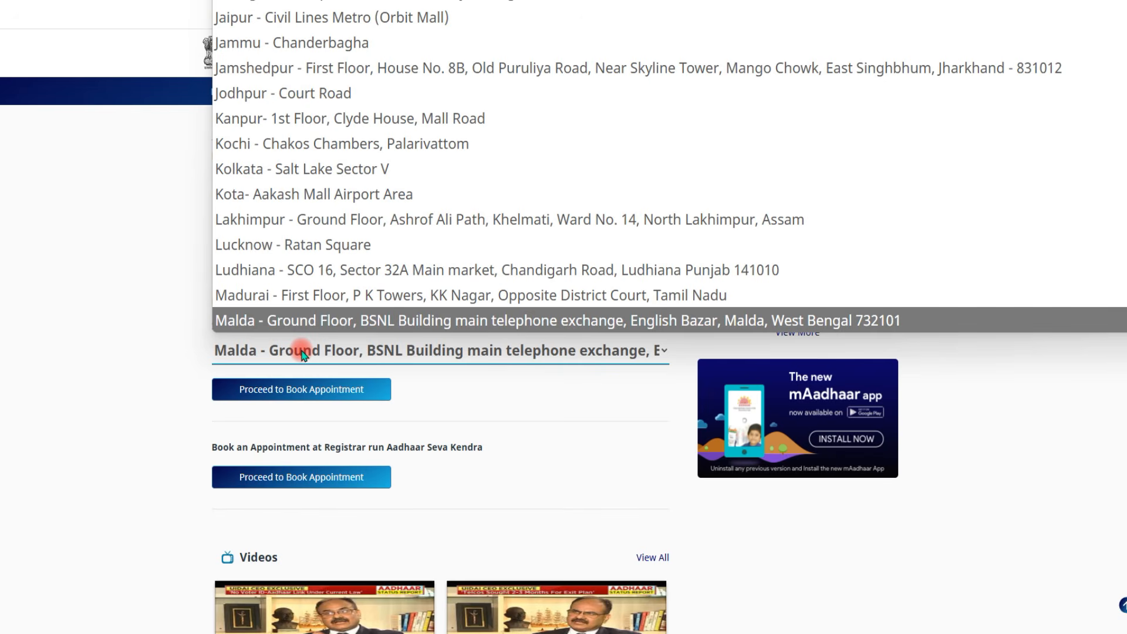
key(Return)
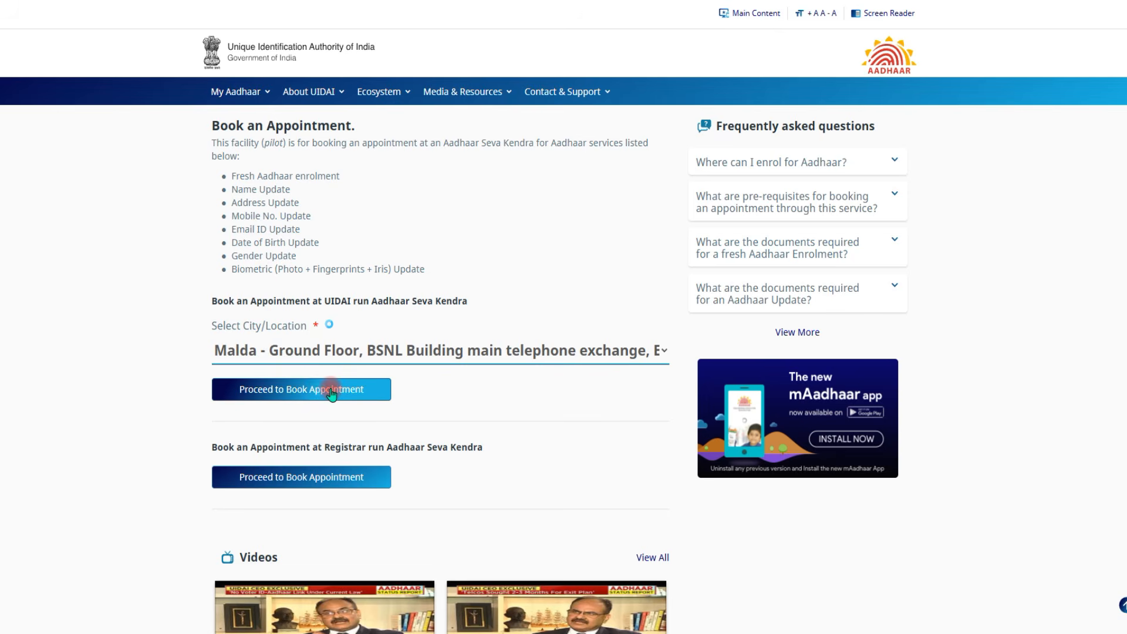
click(1035, 5)
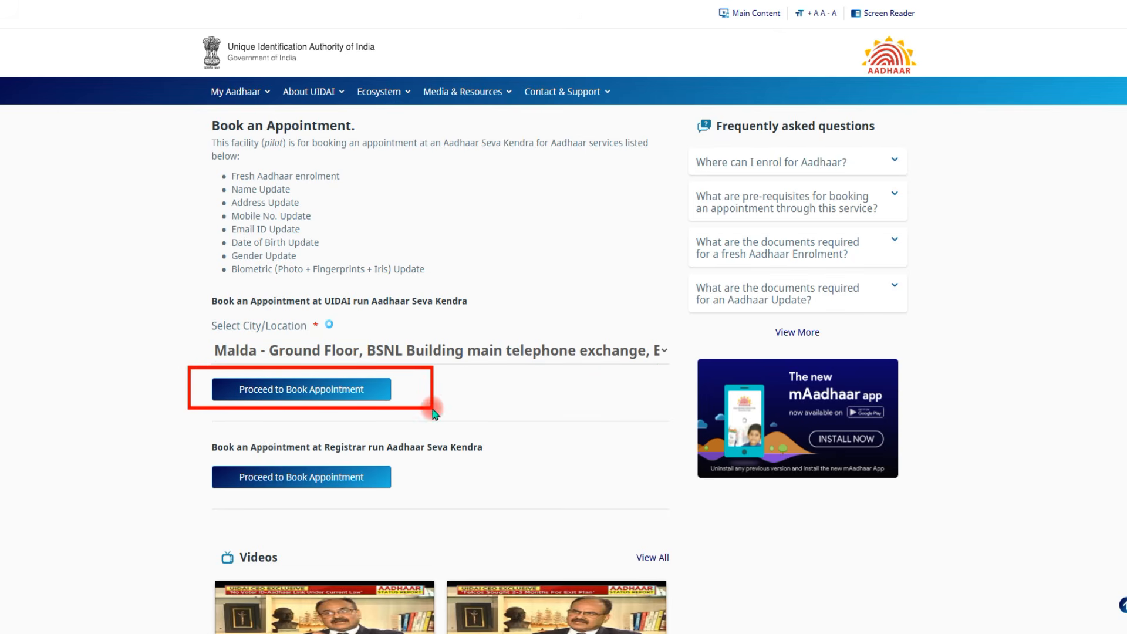
click(352, 389)
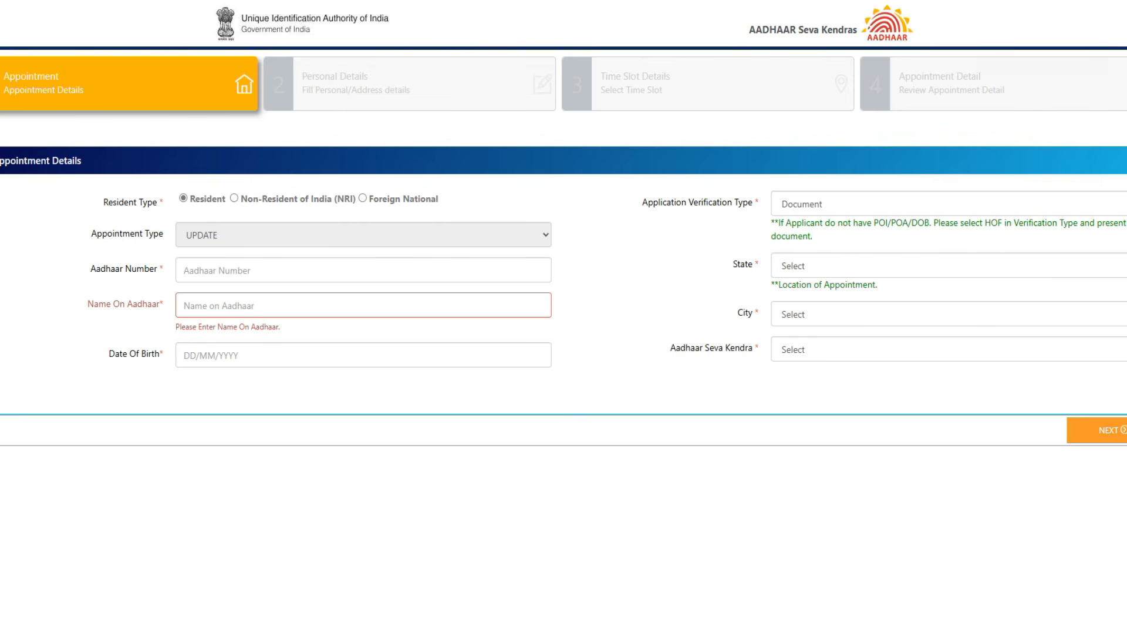
drag(167, 256, 350, 276)
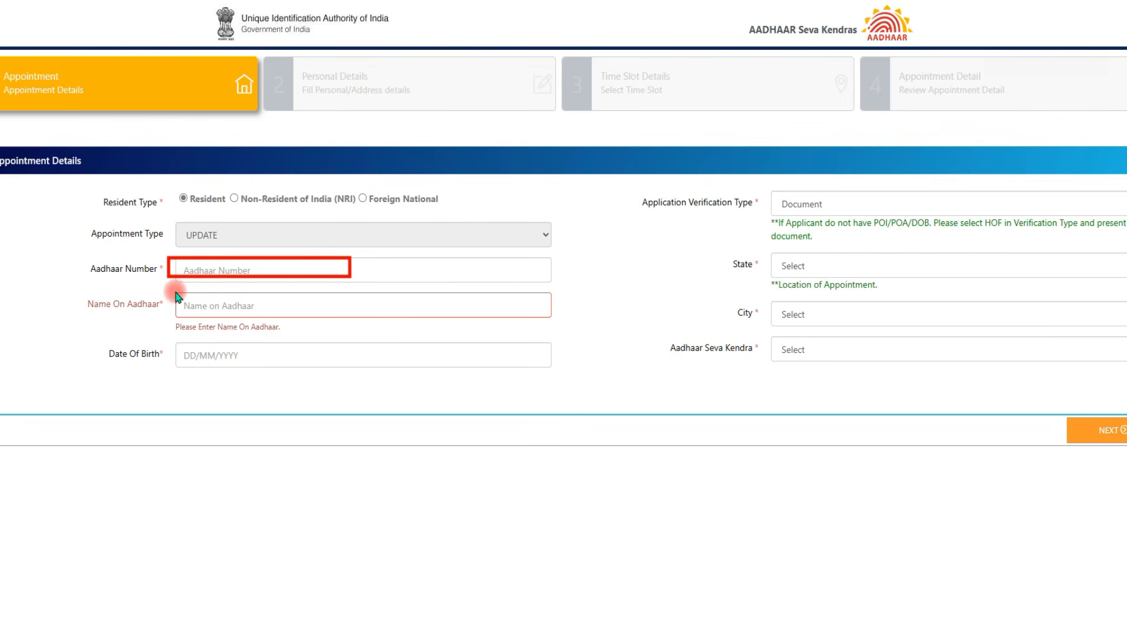
mouse_move(168, 287)
mouse_down()
mouse_move(179, 306)
mouse_move(425, 312)
mouse_up()
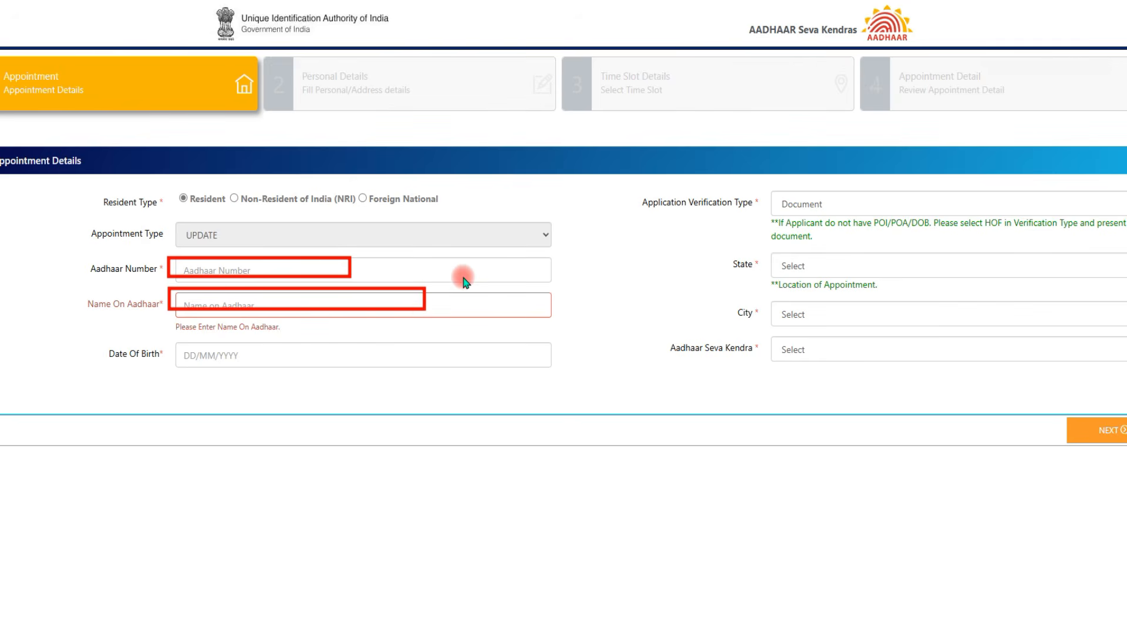
drag(173, 334, 369, 387)
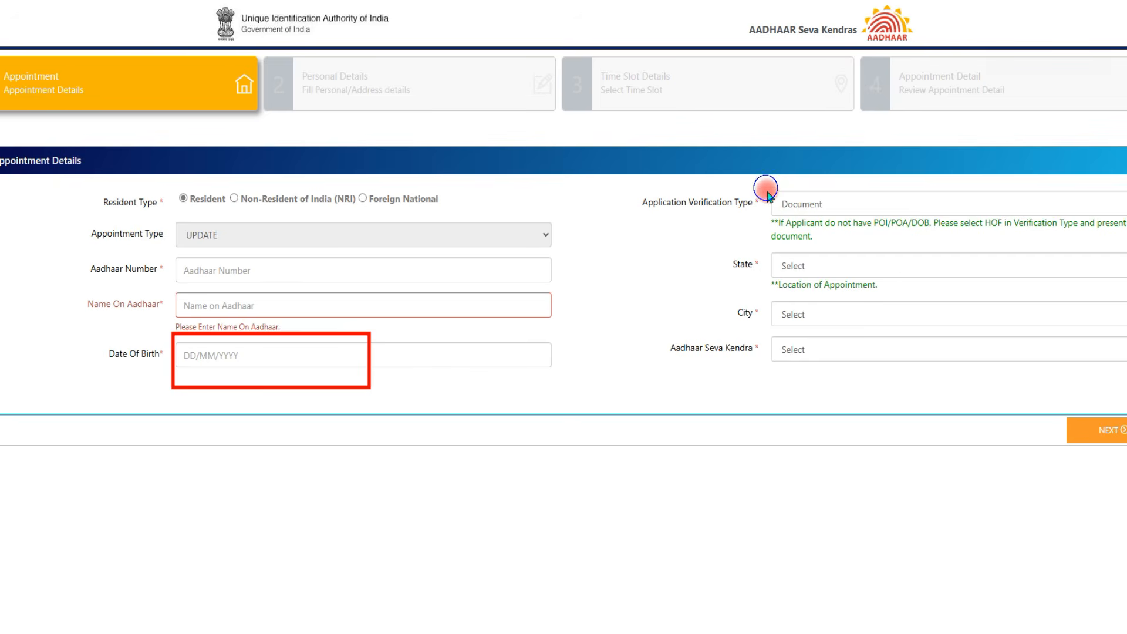
drag(764, 187, 913, 220)
drag(963, 297, 971, 291)
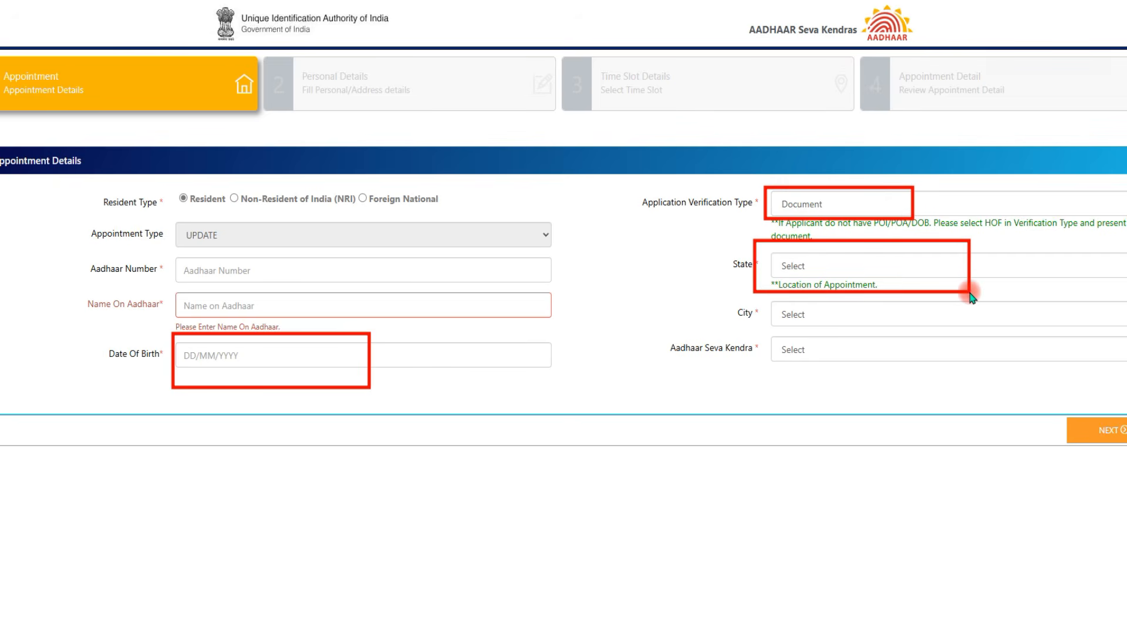
drag(755, 299, 982, 334)
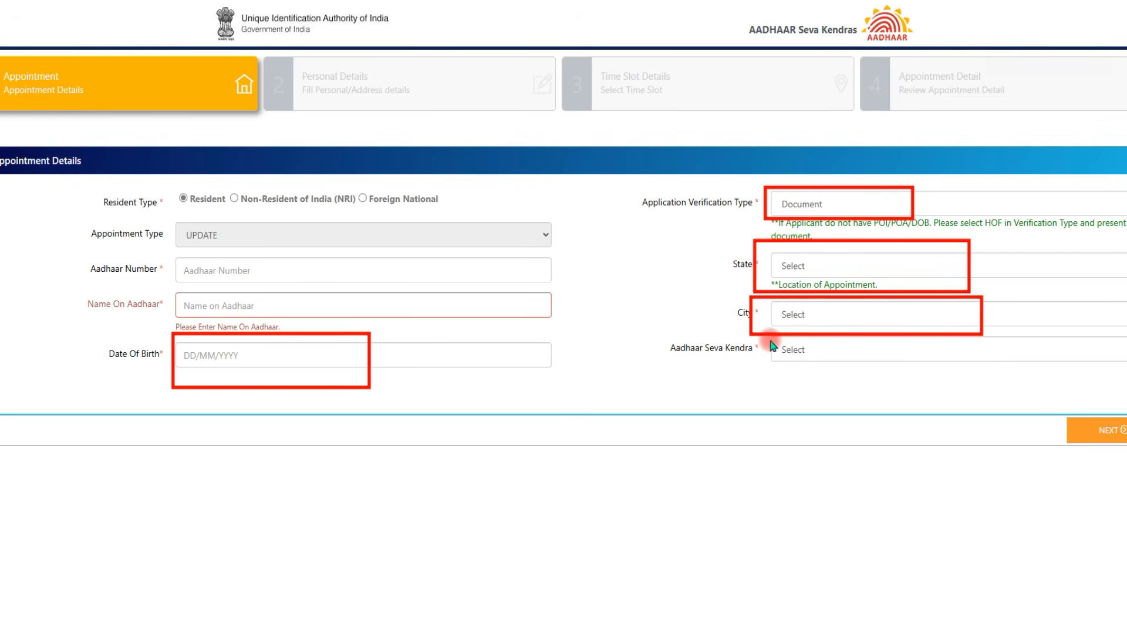
drag(768, 338, 1091, 379)
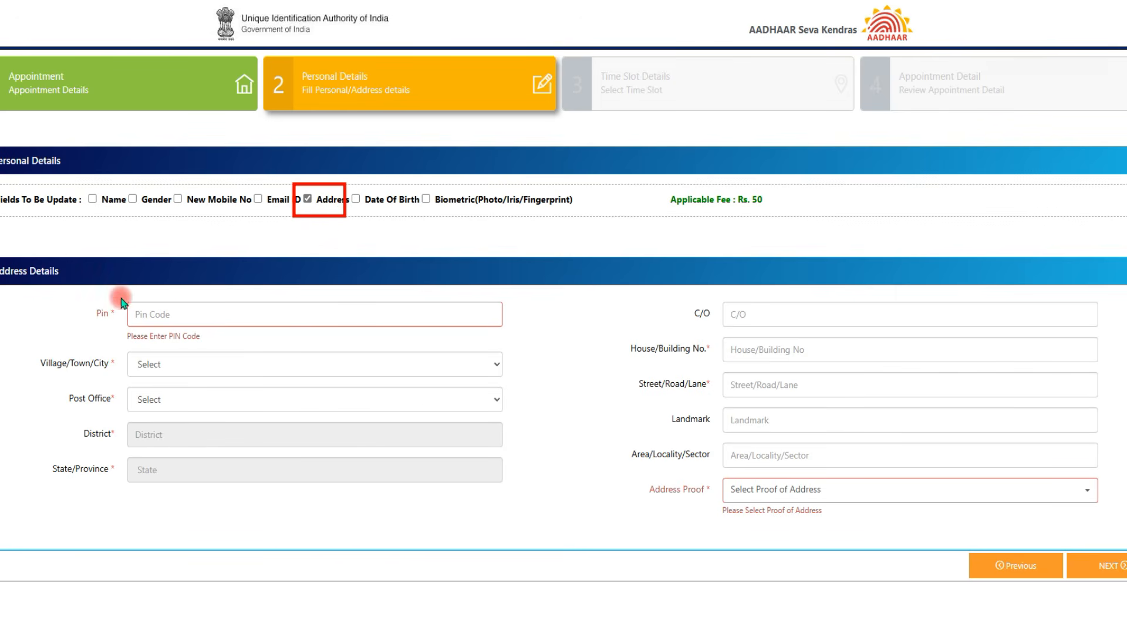
drag(119, 297, 435, 327)
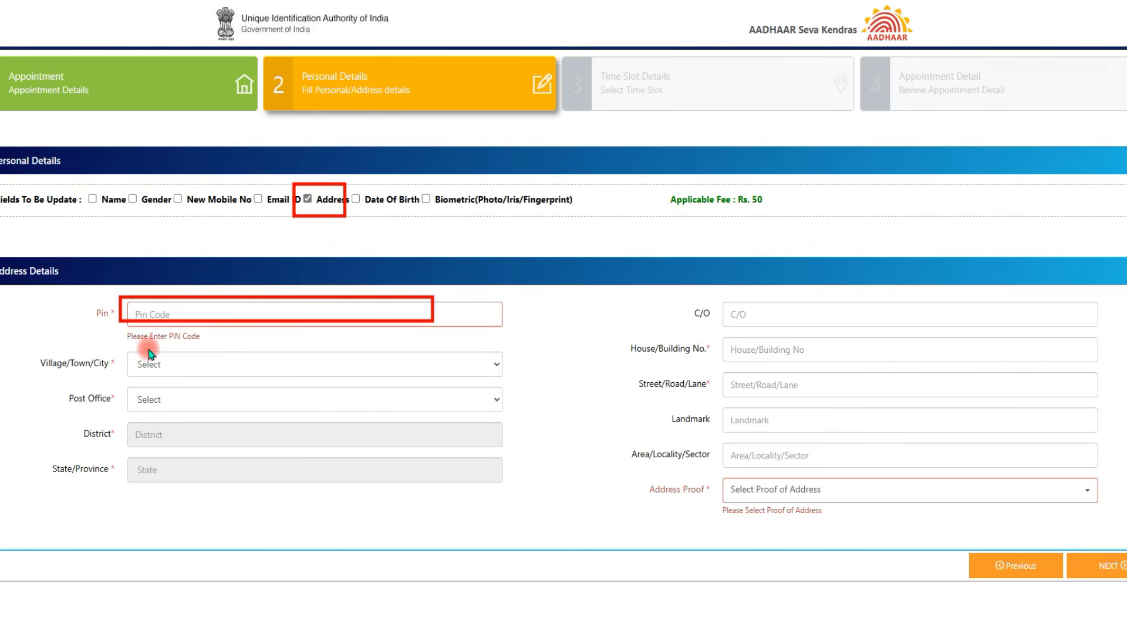
mouse_move(122, 344)
mouse_down()
mouse_move(166, 381)
mouse_move(518, 387)
mouse_up()
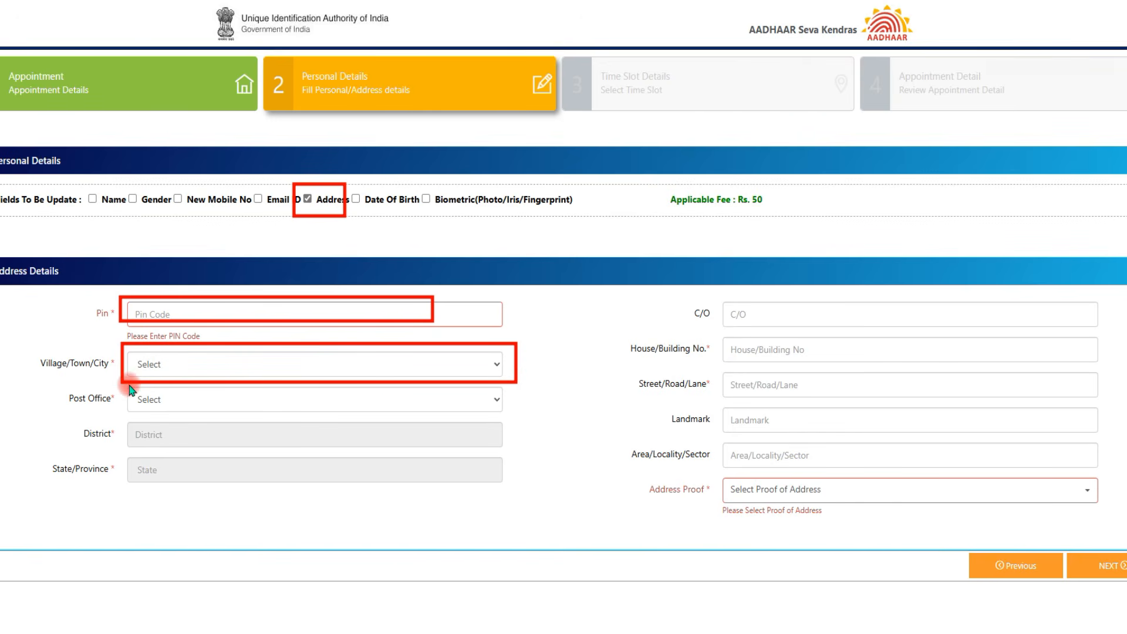
mouse_move(128, 385)
mouse_down()
mouse_move(197, 413)
mouse_move(503, 414)
mouse_up()
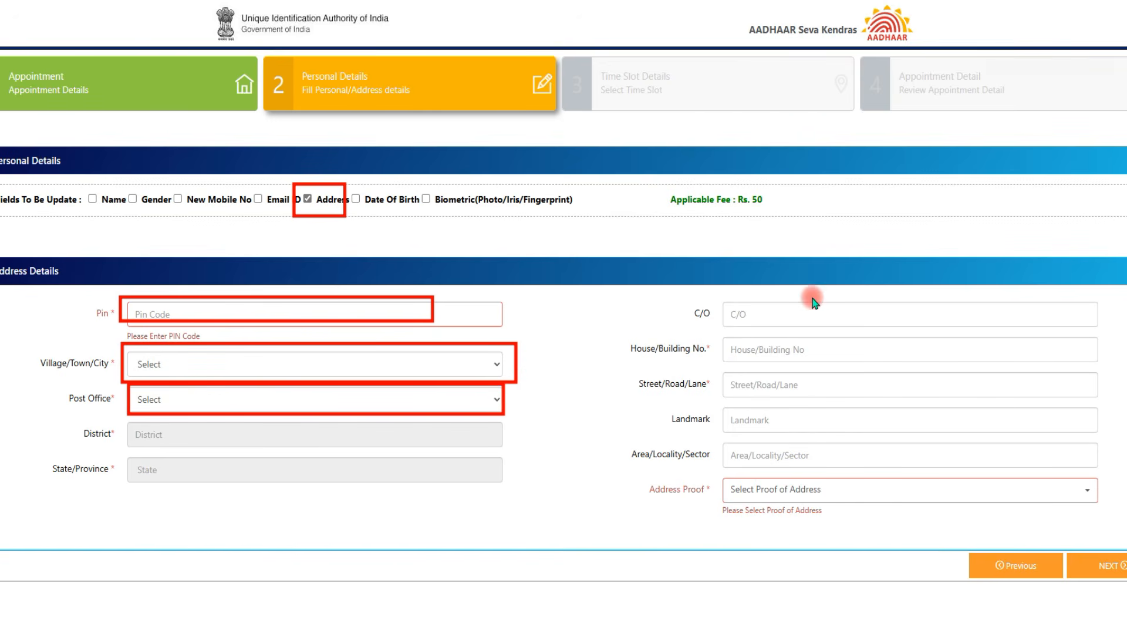
mouse_move(717, 295)
mouse_down()
mouse_move(732, 324)
mouse_move(941, 338)
mouse_up()
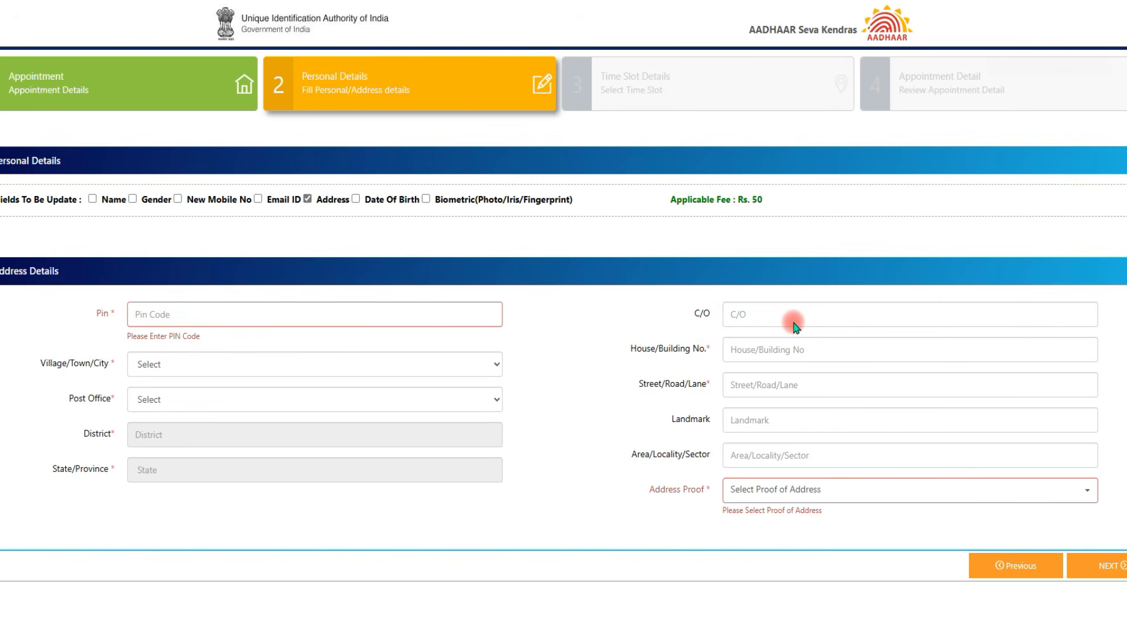
mouse_move(708, 332)
mouse_down()
mouse_move(727, 377)
mouse_move(836, 524)
mouse_move(1126, 525)
mouse_up()
mouse_move(716, 334)
mouse_down()
mouse_move(742, 443)
mouse_move(898, 528)
mouse_move(1106, 531)
mouse_move(1107, 518)
mouse_up()
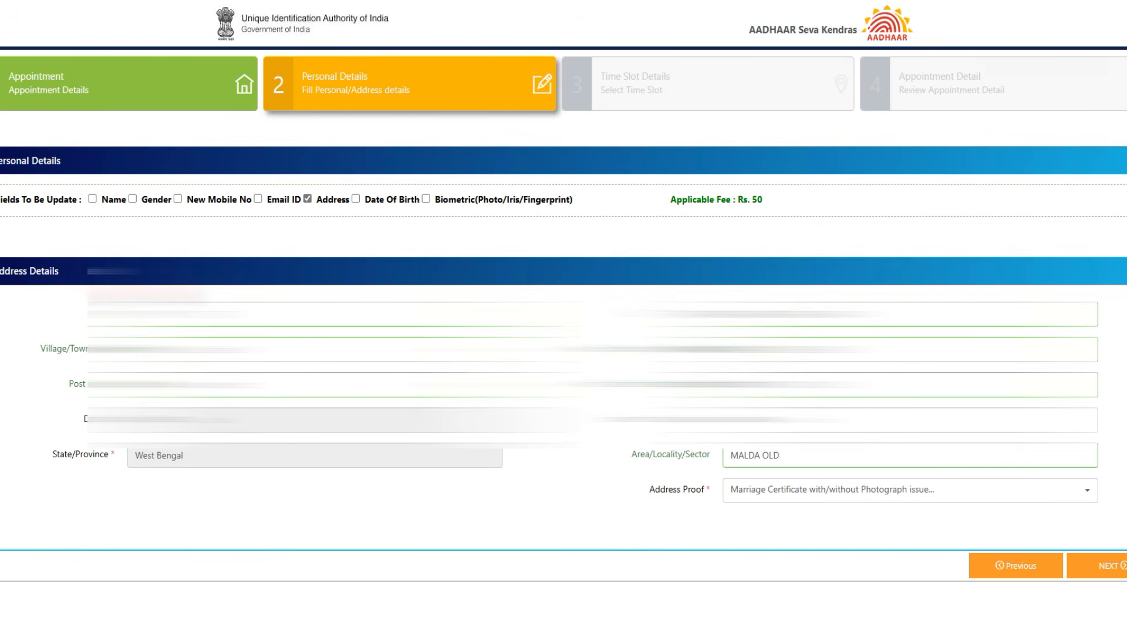
drag(76, 287, 509, 504)
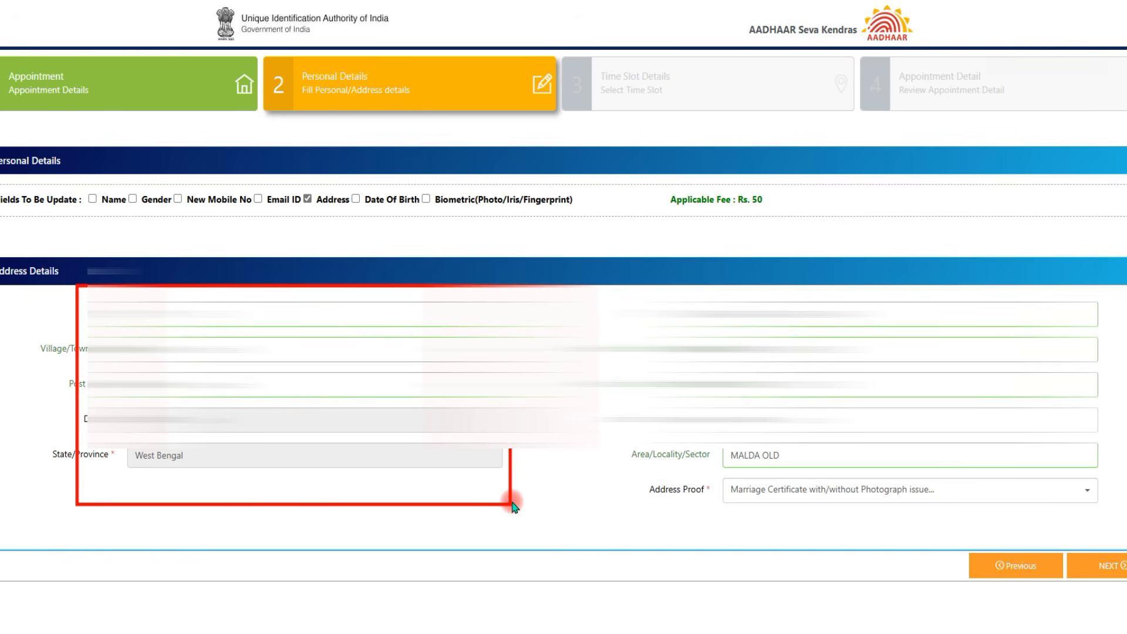
mouse_move(692, 287)
mouse_down()
mouse_move(836, 518)
mouse_move(1126, 514)
mouse_up()
drag(978, 462, 925, 454)
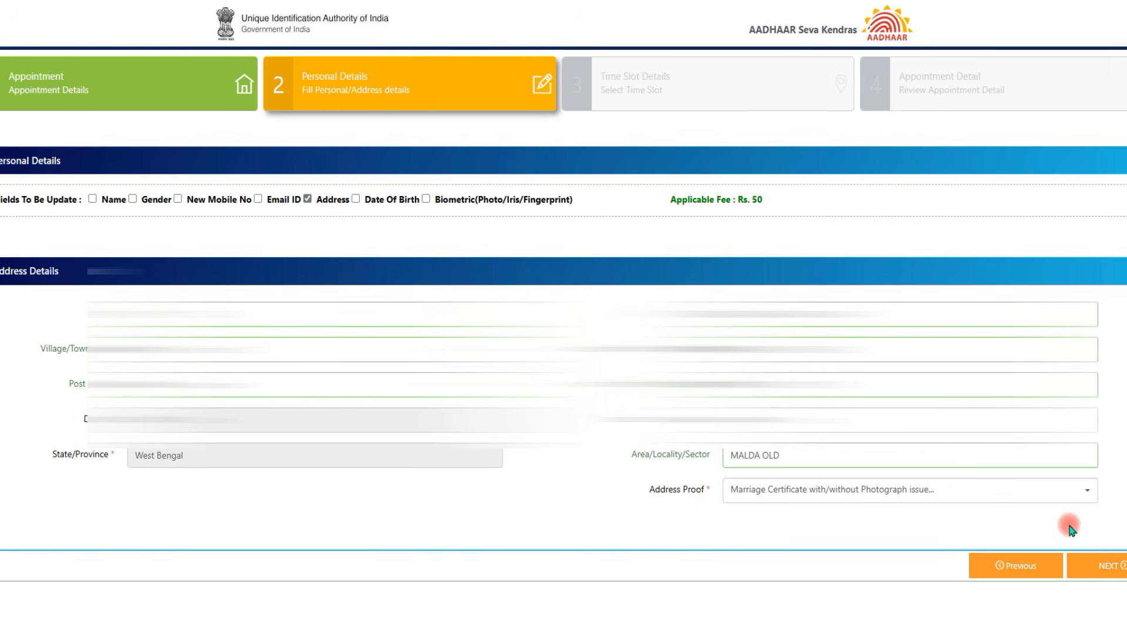
drag(1080, 543, 1126, 594)
mouse_move(1095, 544)
mouse_down()
mouse_move(1104, 582)
mouse_move(1126, 582)
mouse_up()
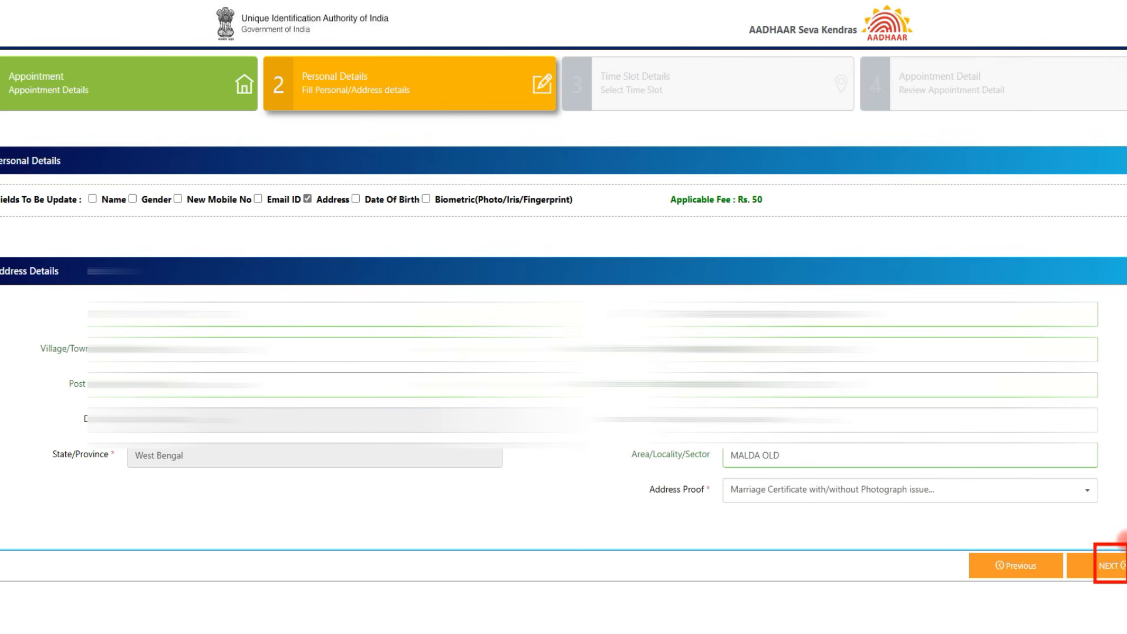
Step: Continue from the completed address details and book the 15:50-16:10 slot on 8 June 2025, proceeding to the application review
click(1104, 563)
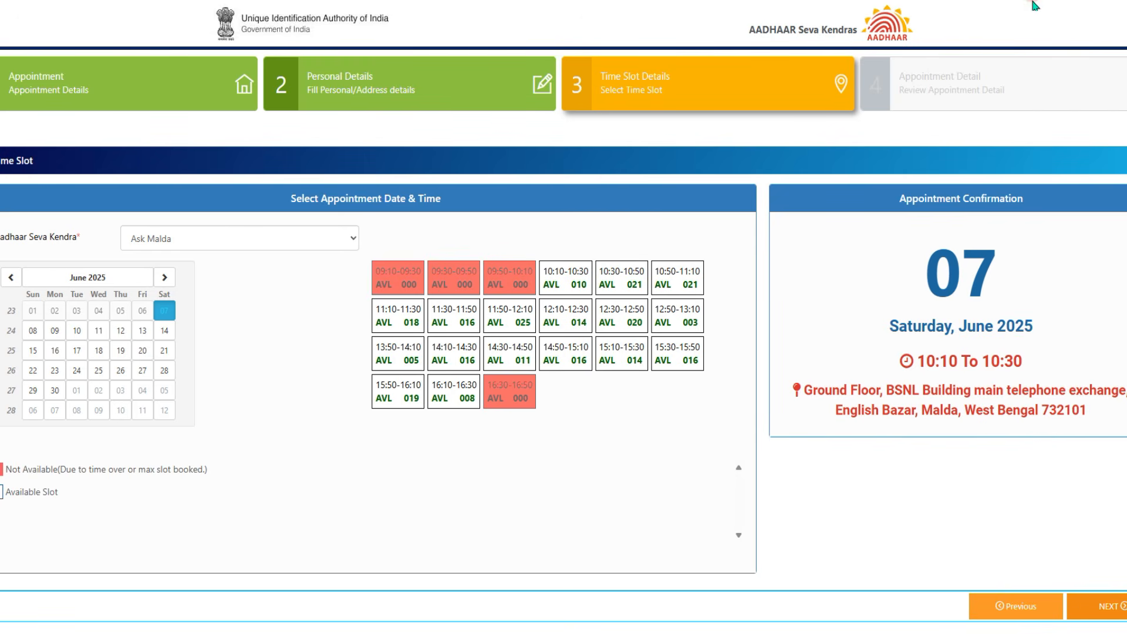
mouse_move(364, 249)
mouse_down()
mouse_move(397, 428)
mouse_move(718, 432)
mouse_up()
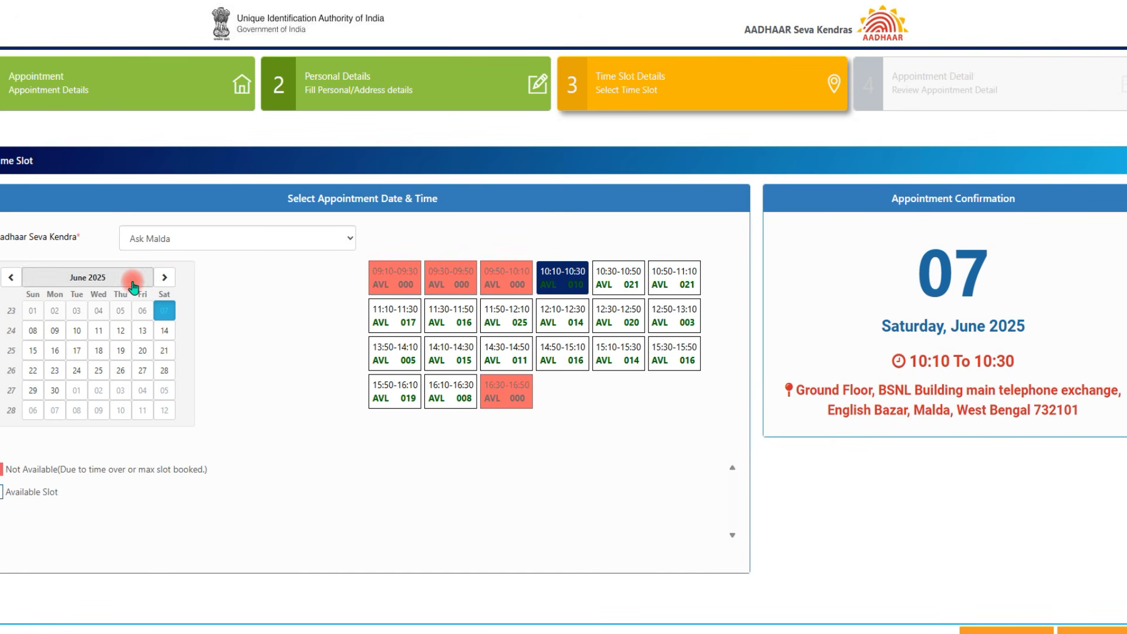
click(38, 331)
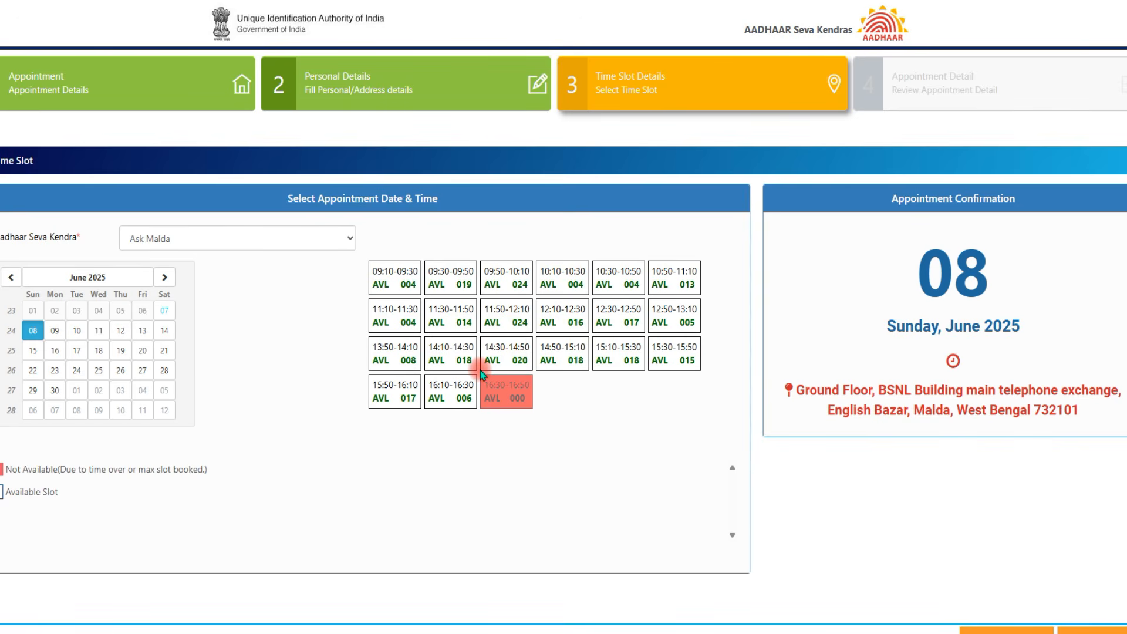
click(393, 397)
scroll(464, 464, down, 1)
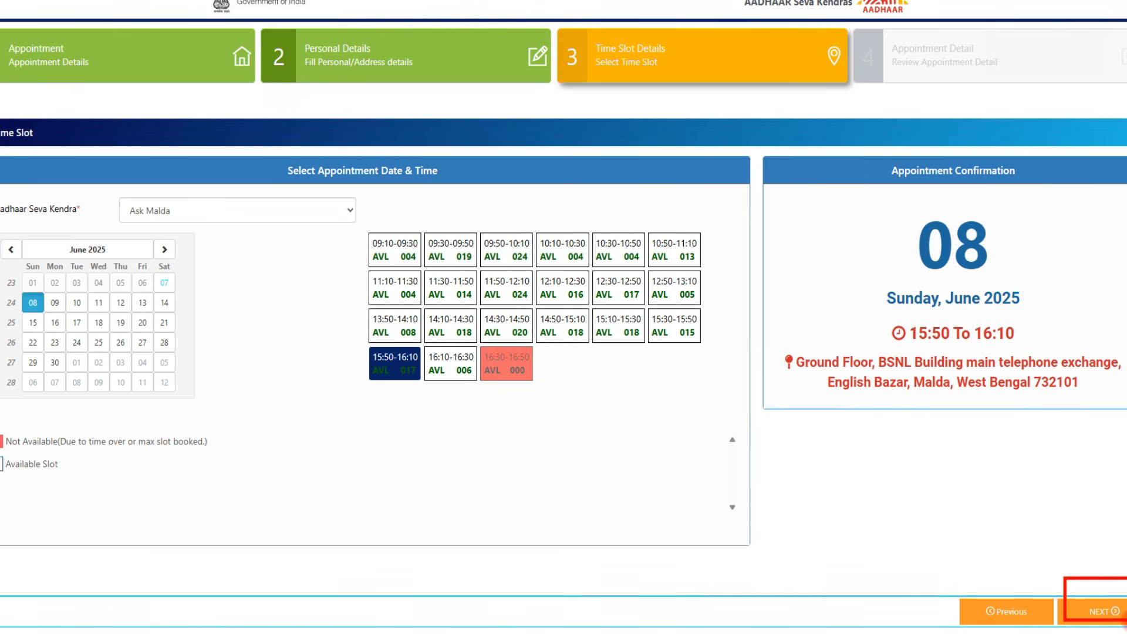
click(1105, 612)
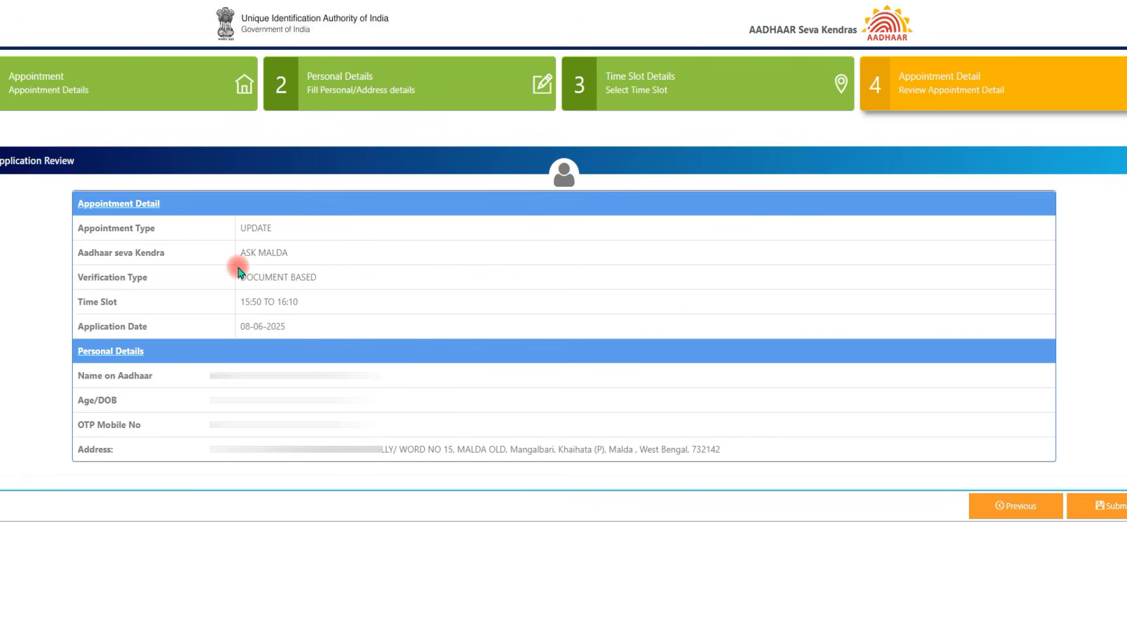
Step: Submit the reviewed appointment application, confirm the submission and acknowledge the payment notice
mouse_move(190, 211)
mouse_down()
mouse_move(197, 258)
mouse_move(346, 349)
mouse_move(378, 336)
mouse_up()
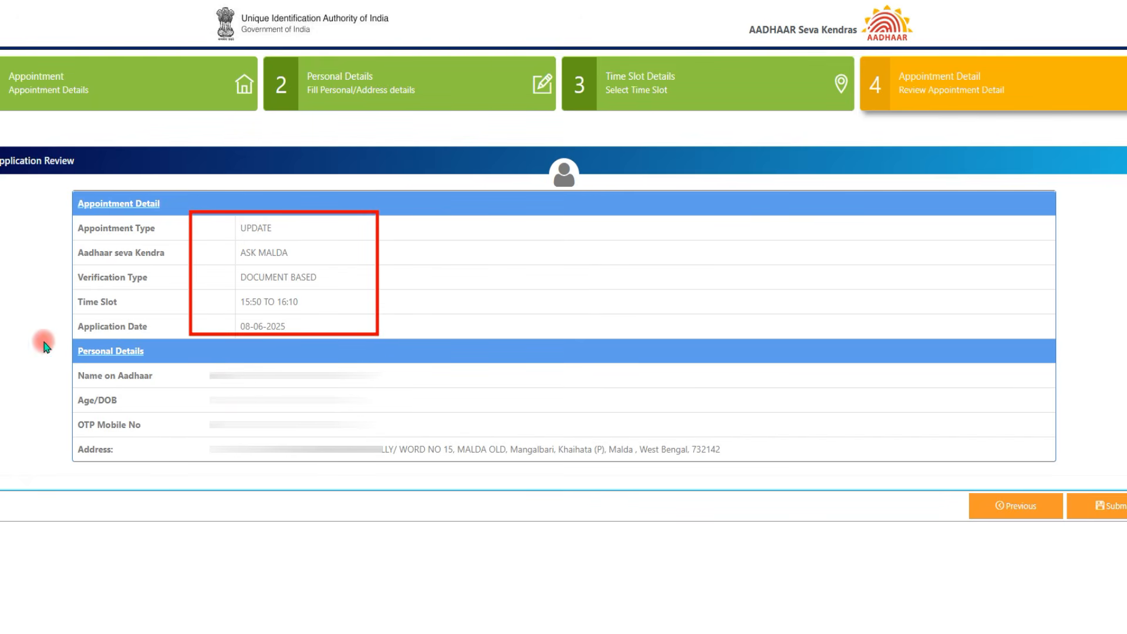
mouse_move(0, 327)
mouse_down()
mouse_move(25, 397)
mouse_move(523, 530)
mouse_move(885, 523)
mouse_up()
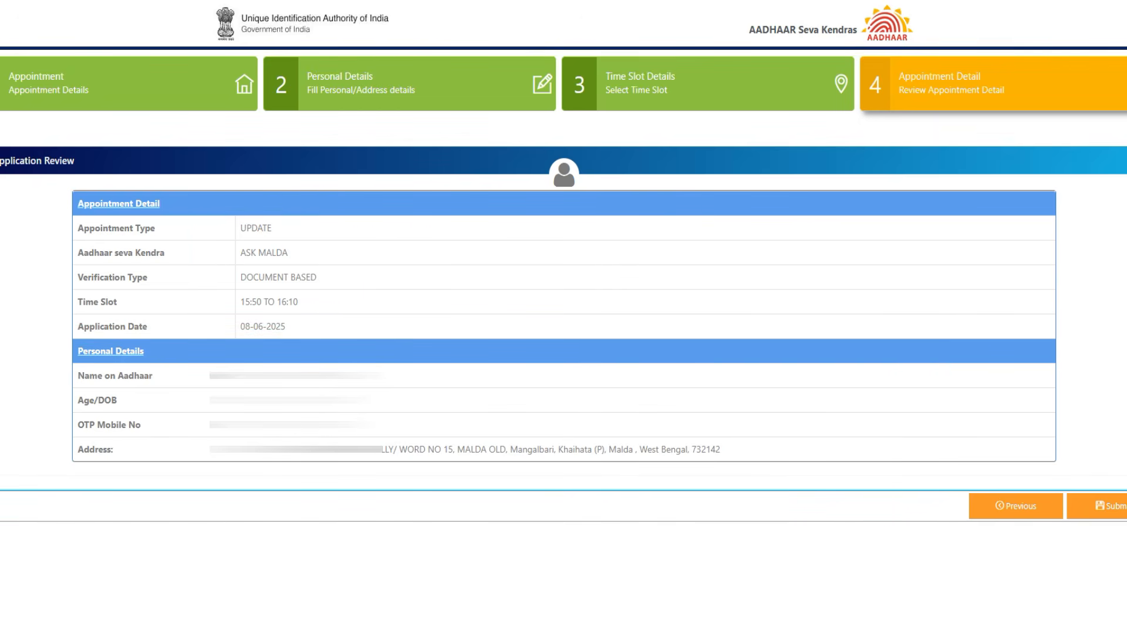
drag(1079, 474, 1126, 529)
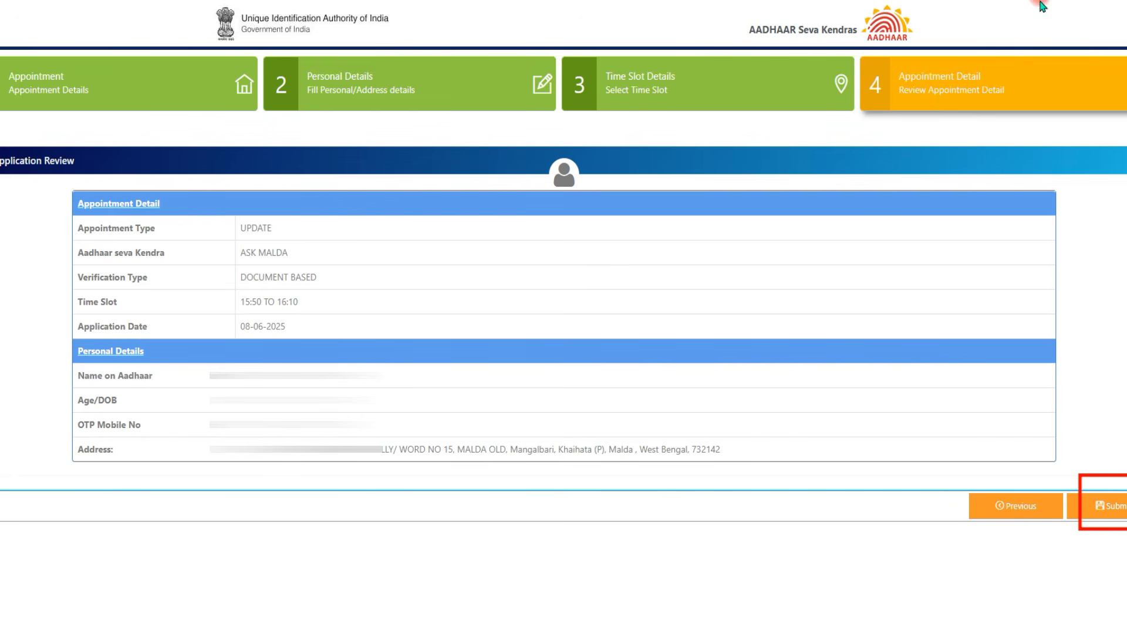
click(1122, 515)
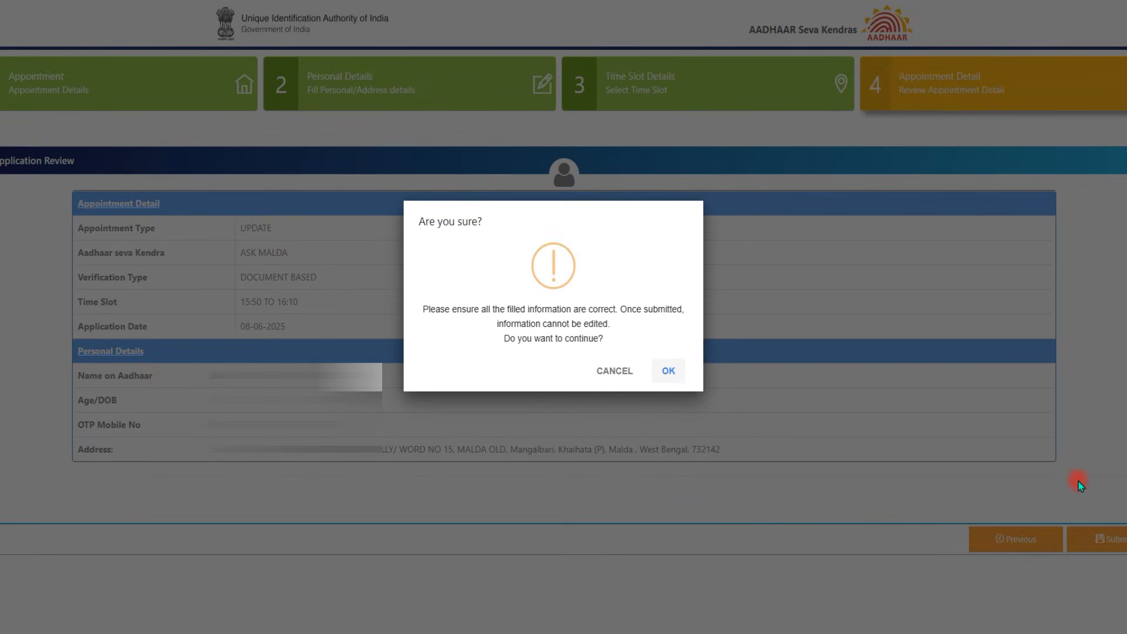
click(670, 370)
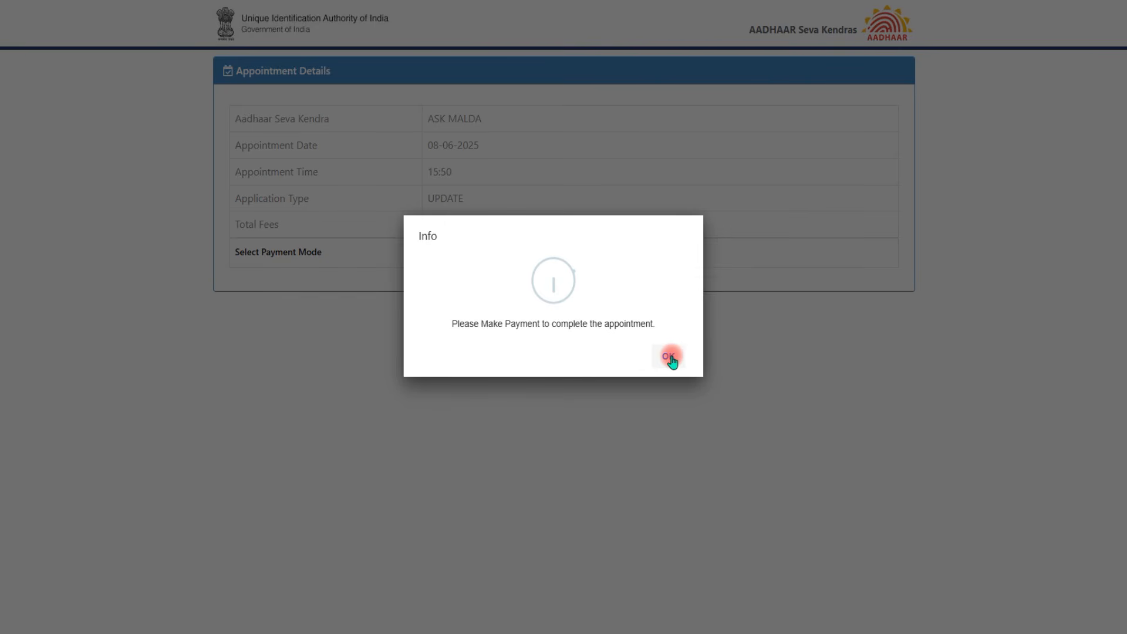
click(669, 357)
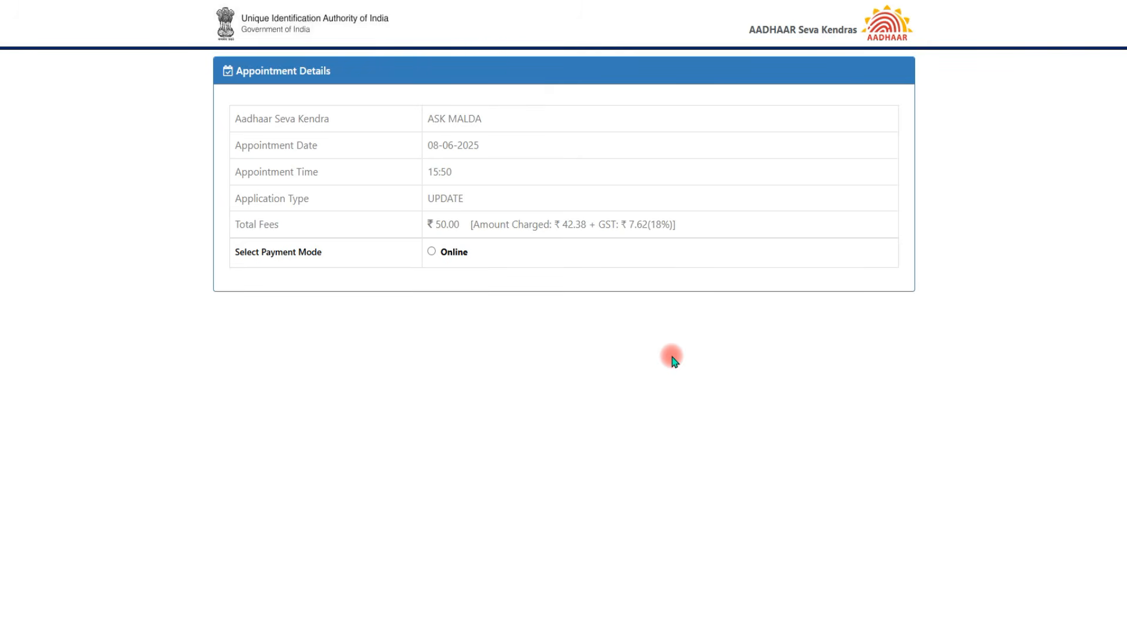
Step: Choose online payment through the PayU gateway with UPI as the payment mode, and proceed to the payment page
click(432, 251)
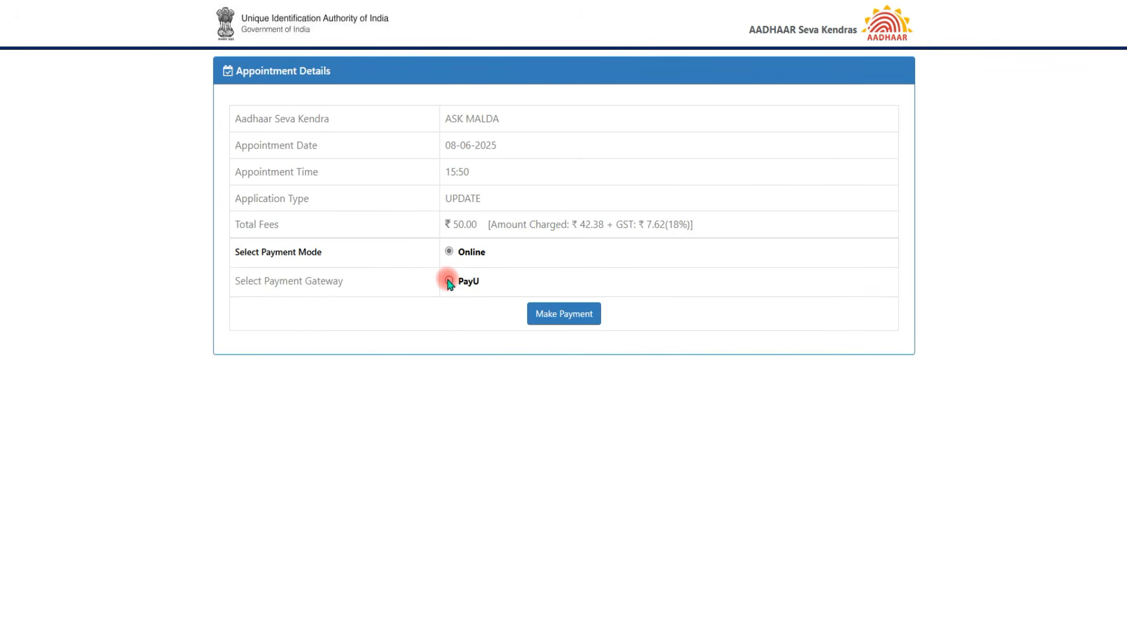
click(449, 281)
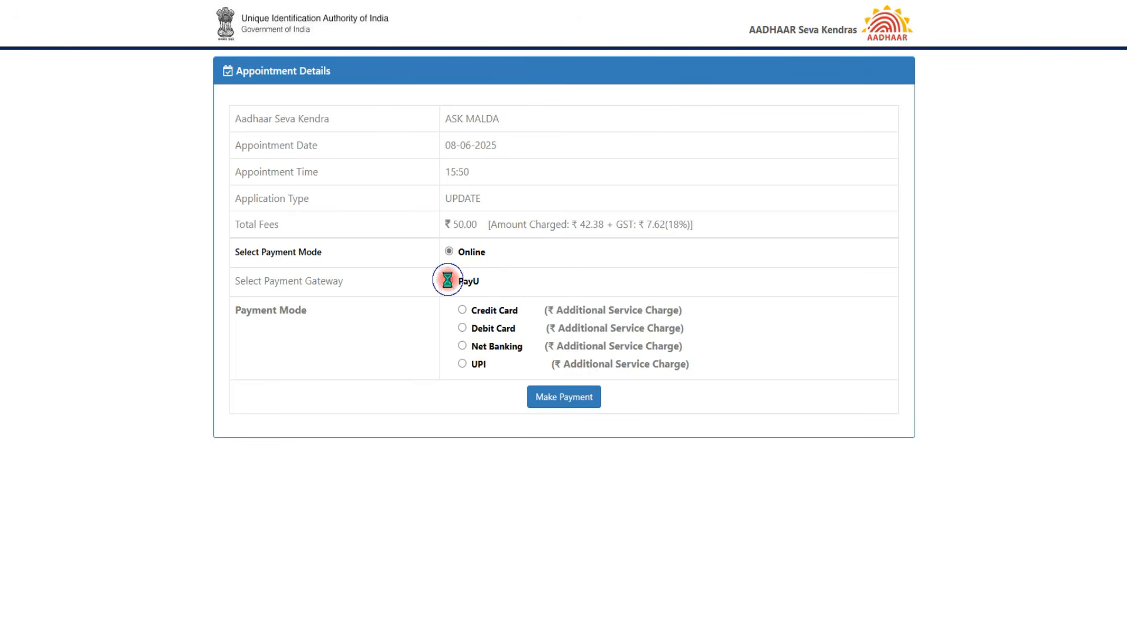
click(462, 363)
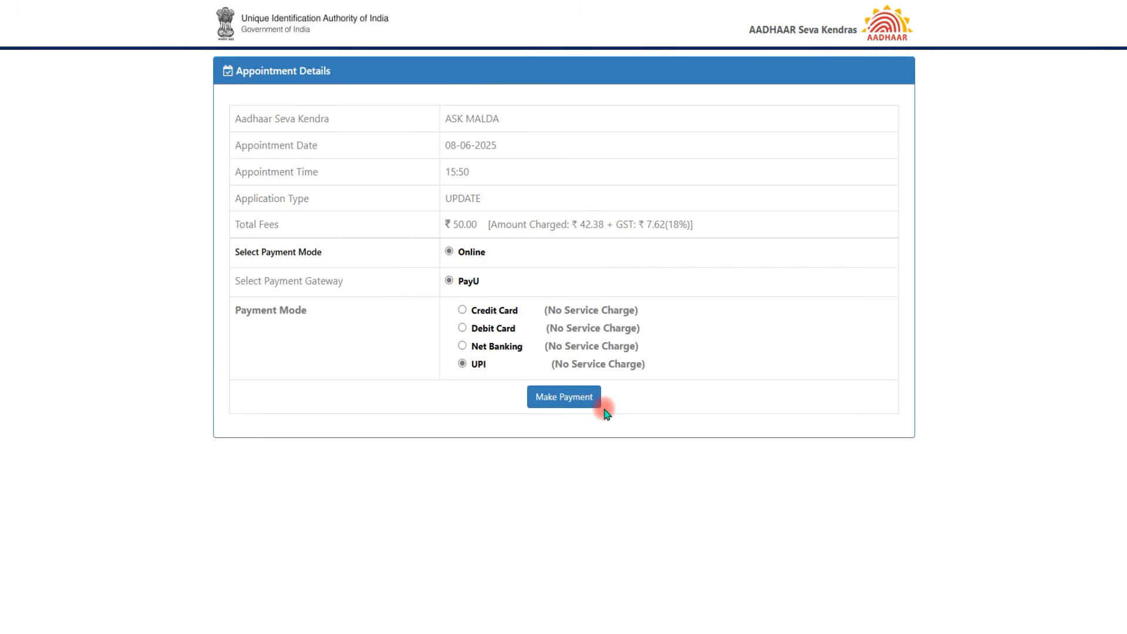
click(548, 399)
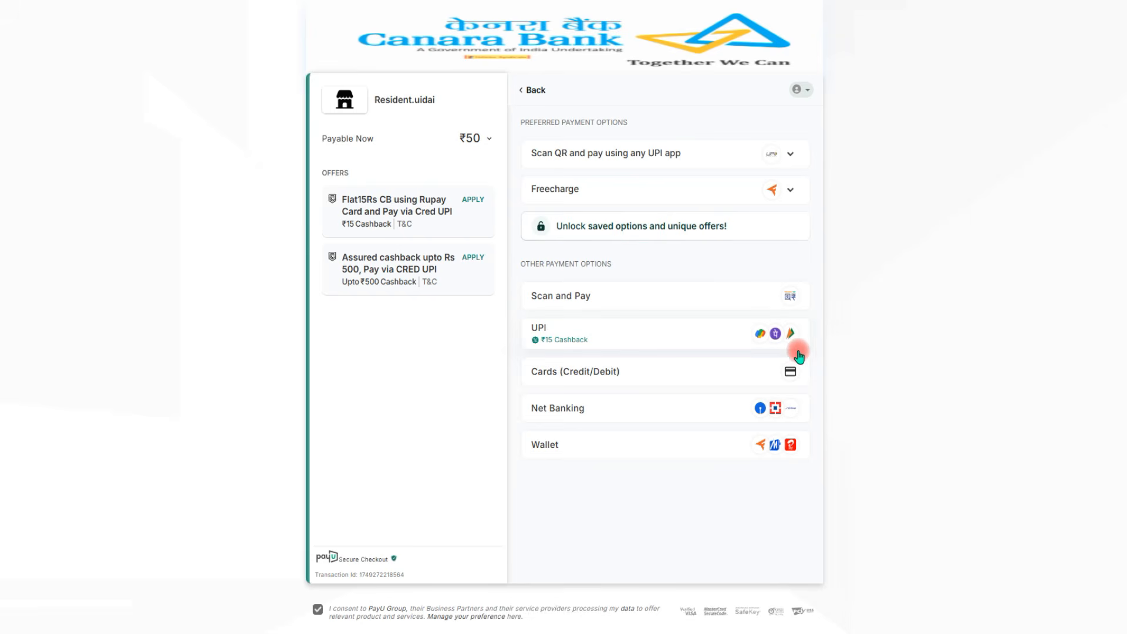
Step: Examine the wallet, net banking, card and UPI payment options in turn, returning to the payment options list after each
click(763, 450)
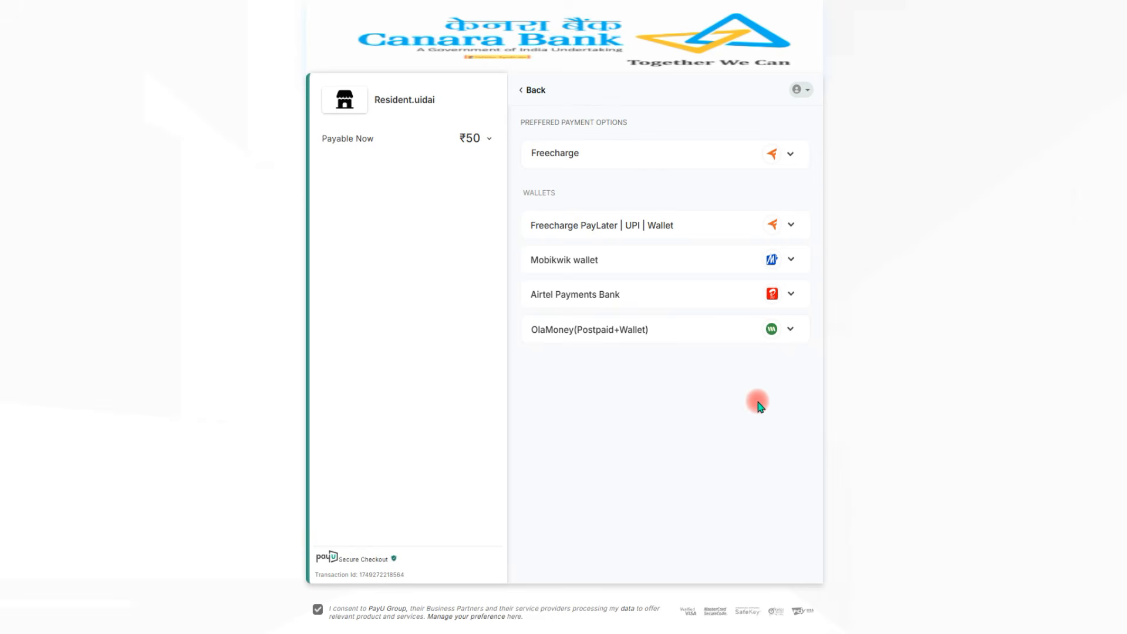
click(536, 91)
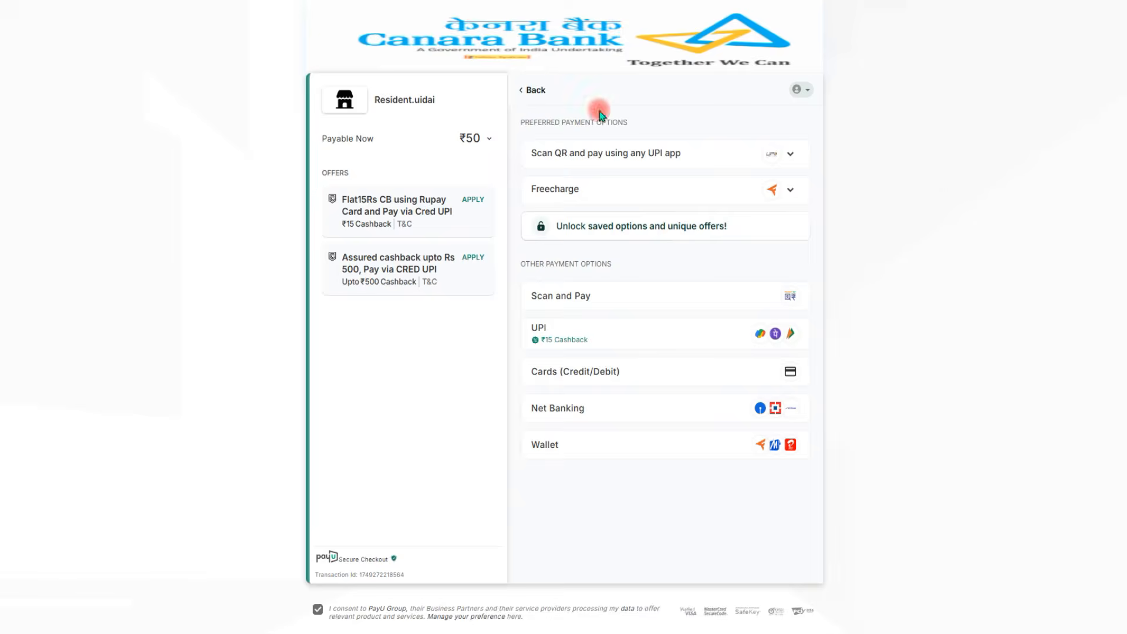
click(744, 416)
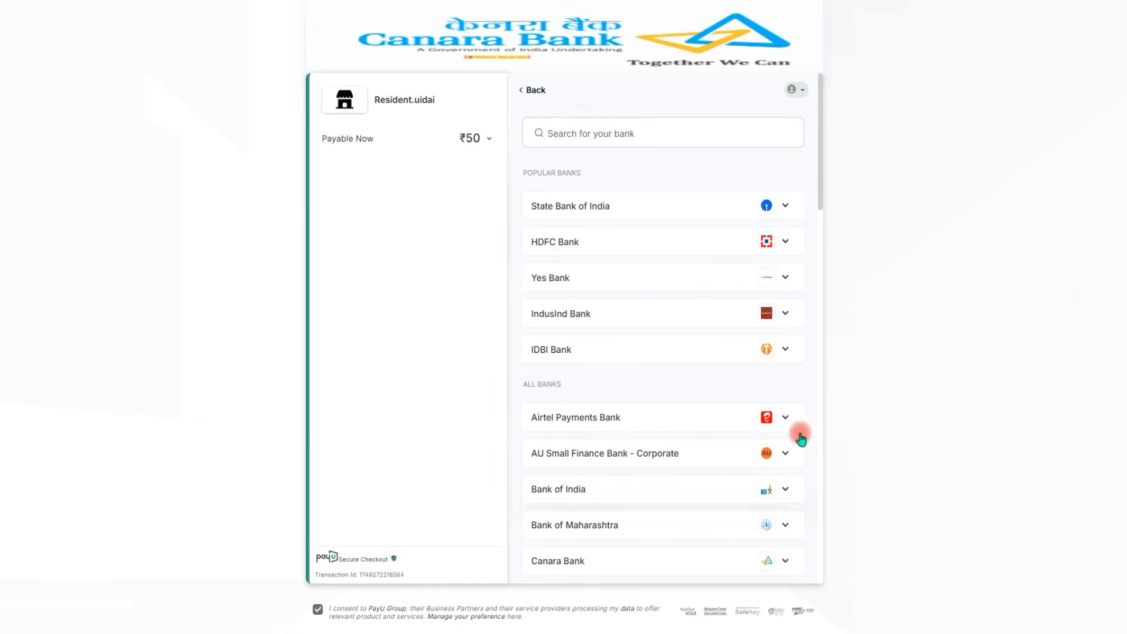
click(532, 90)
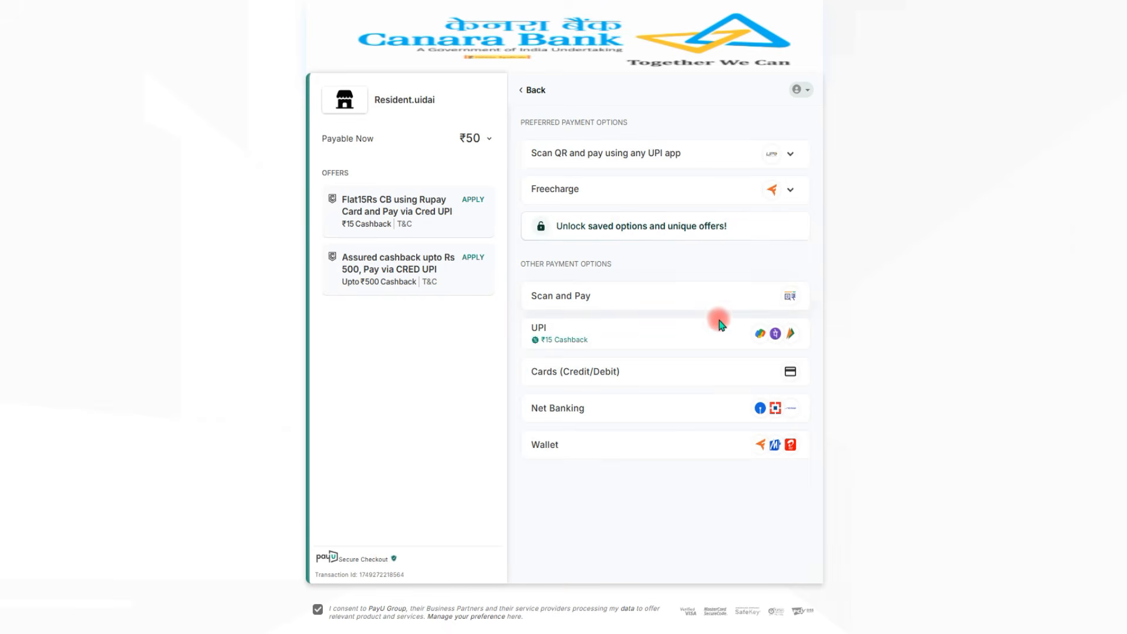
click(749, 374)
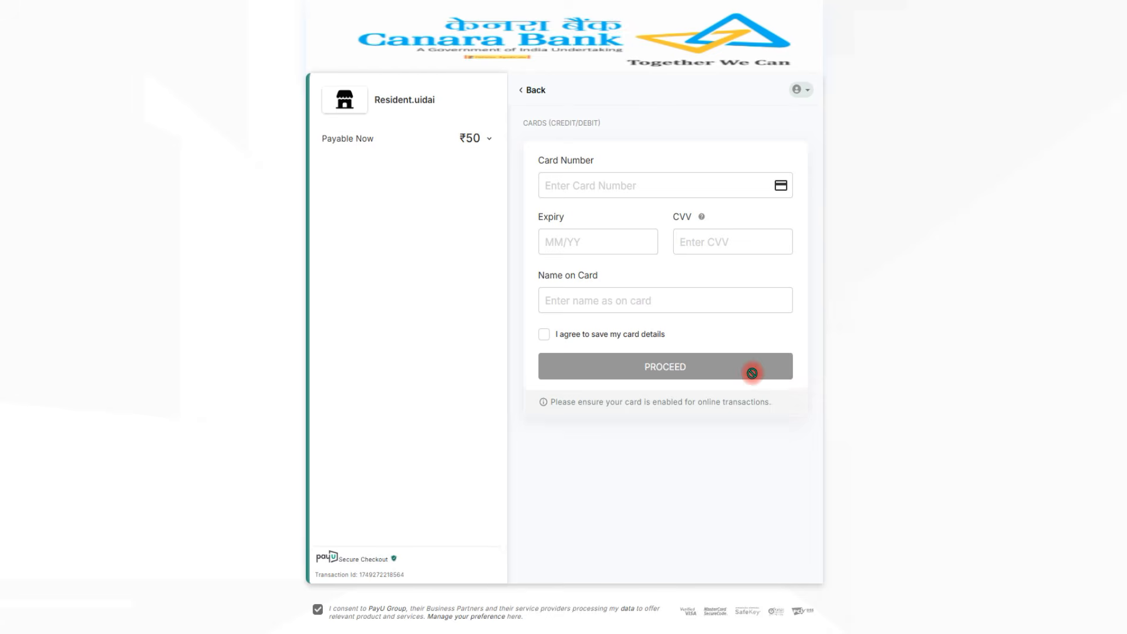
click(532, 90)
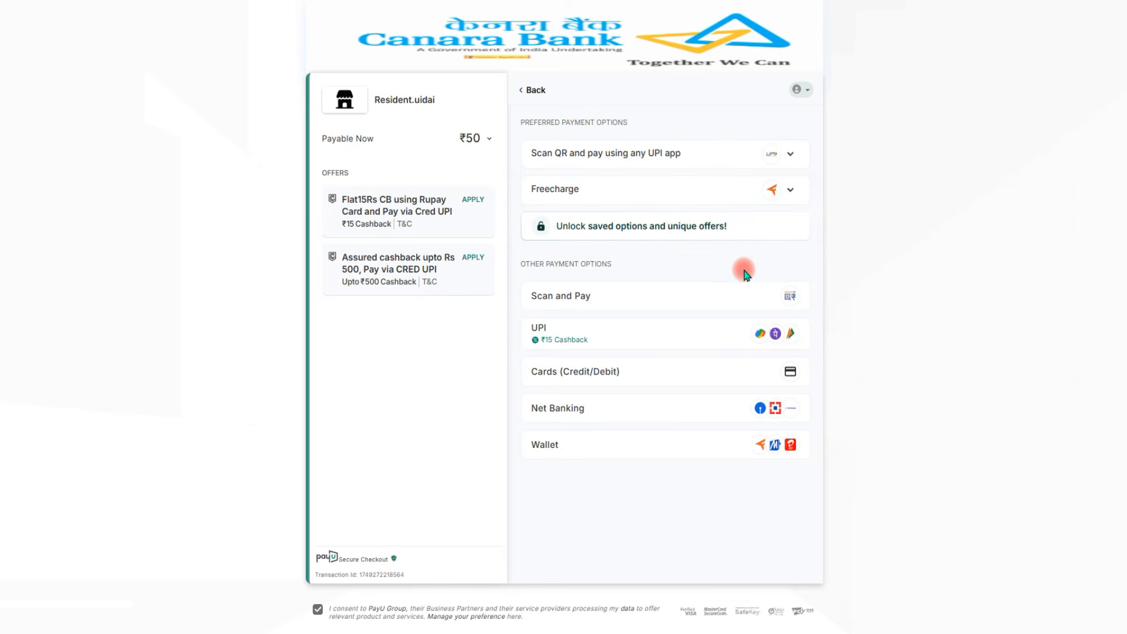
click(787, 331)
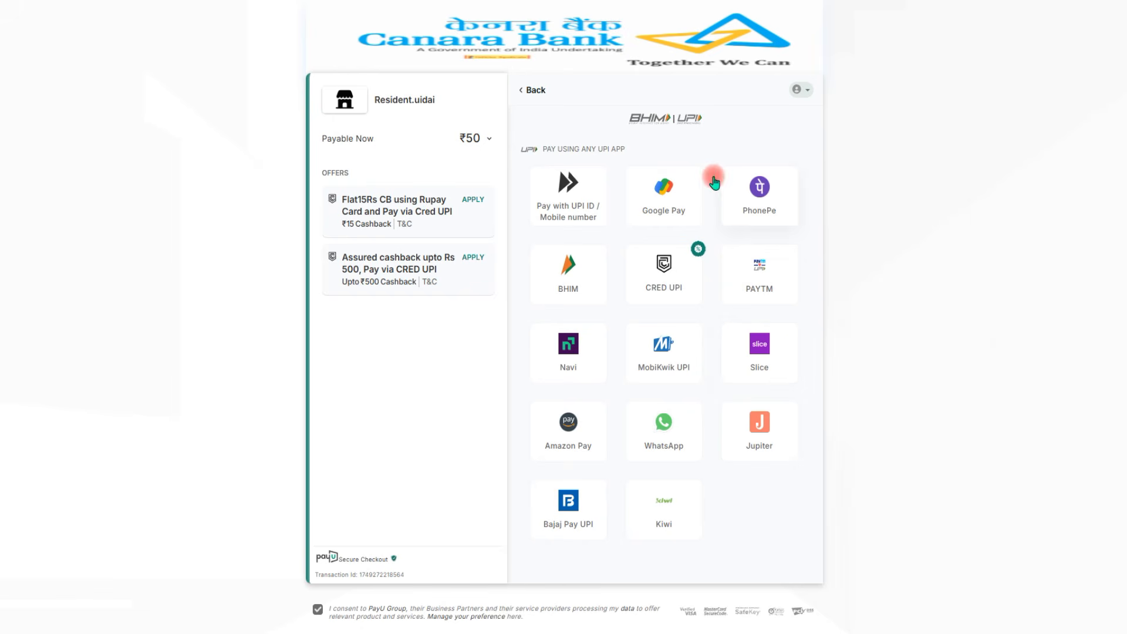
click(533, 96)
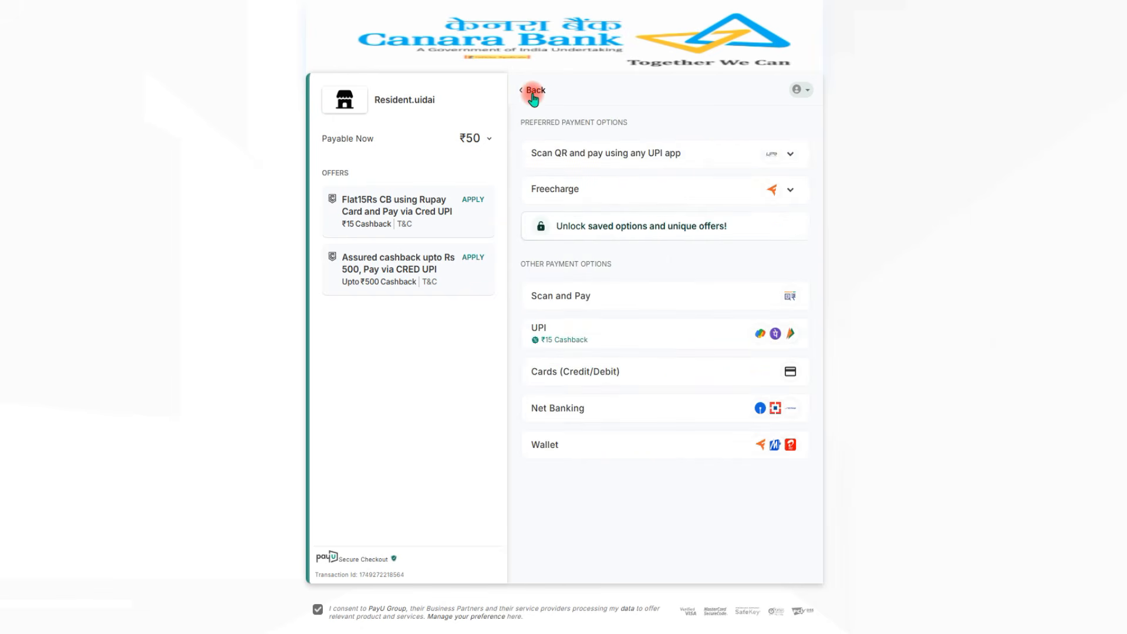
Step: Choose Scan and Pay and generate the Bharat QR code for paying the appointment fee
click(766, 308)
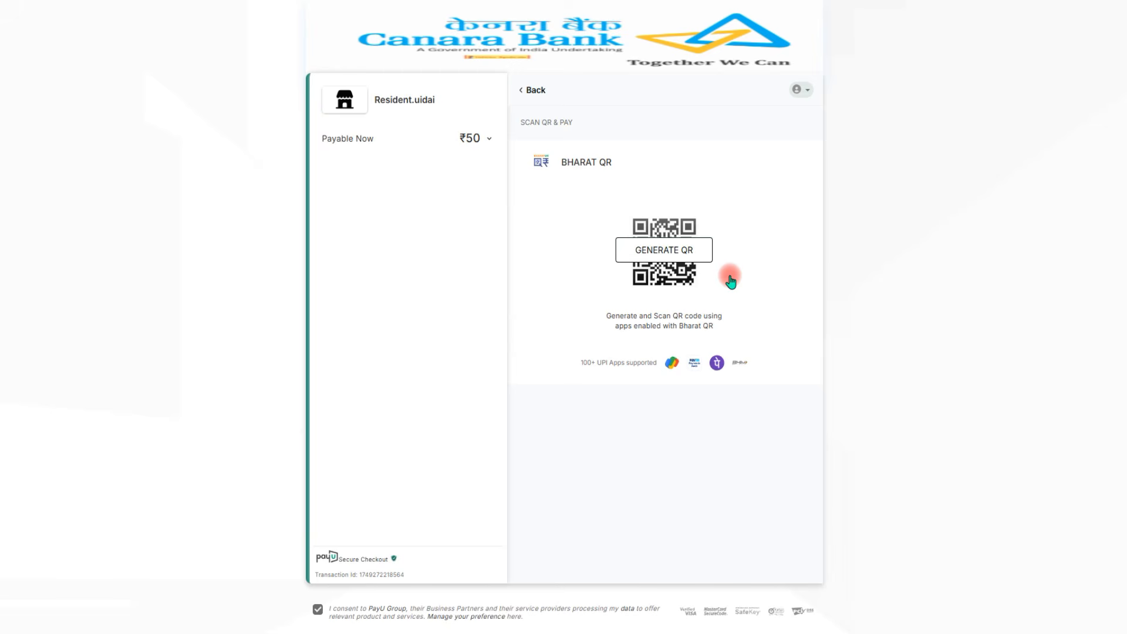
click(665, 252)
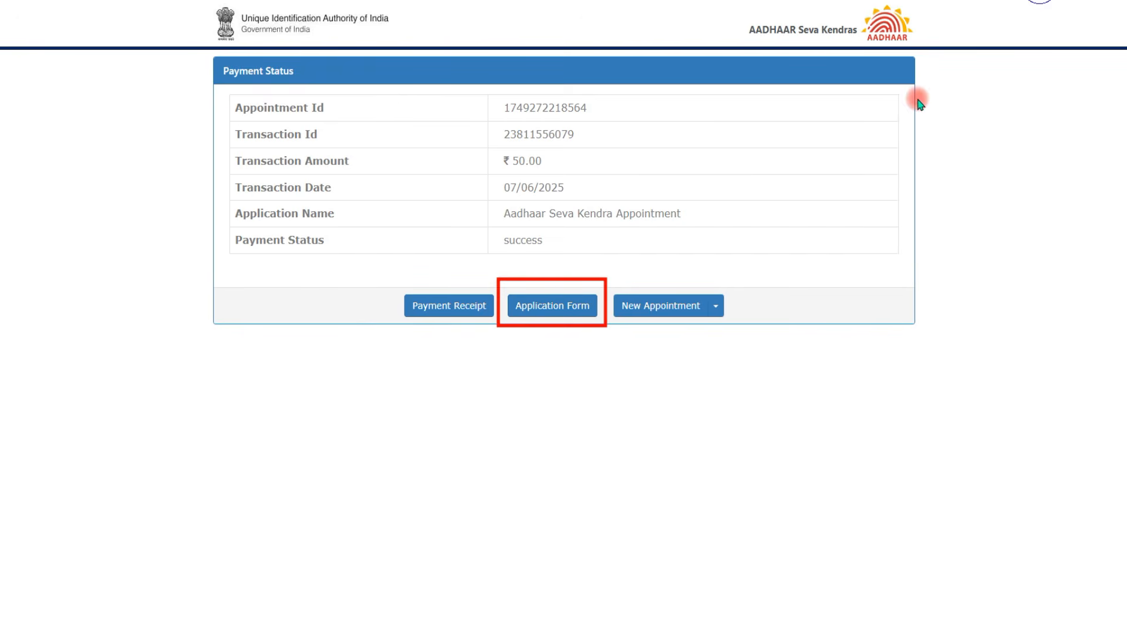
Step: Open the application form from the payment status page, print it and save it under the file name asd
click(553, 304)
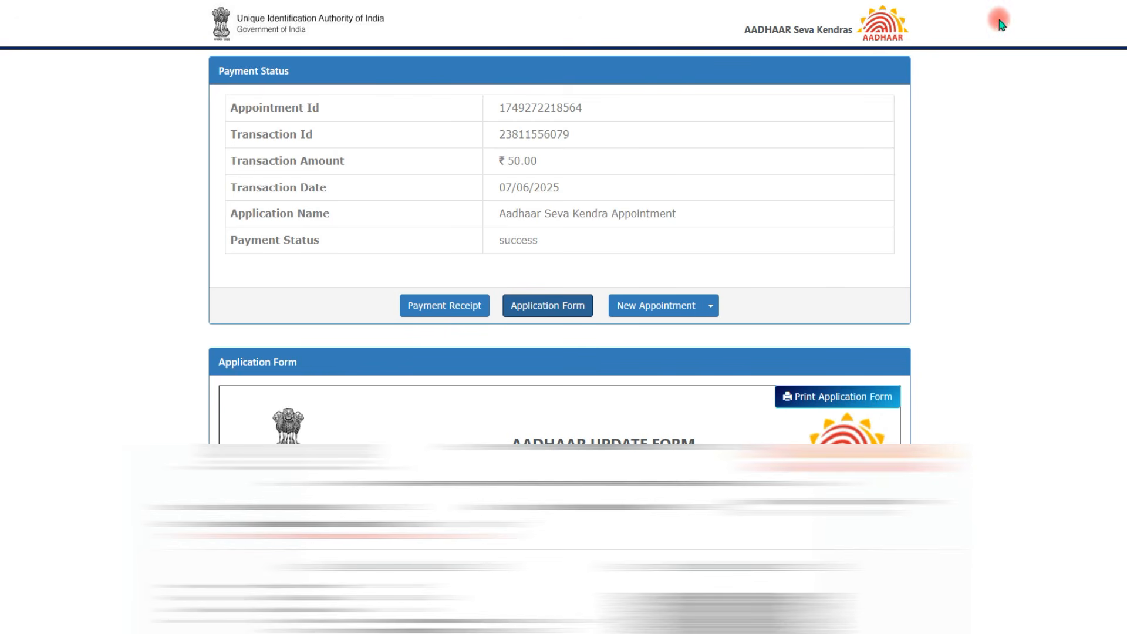
mouse_move(756, 385)
mouse_down()
mouse_move(845, 410)
mouse_move(907, 413)
mouse_up()
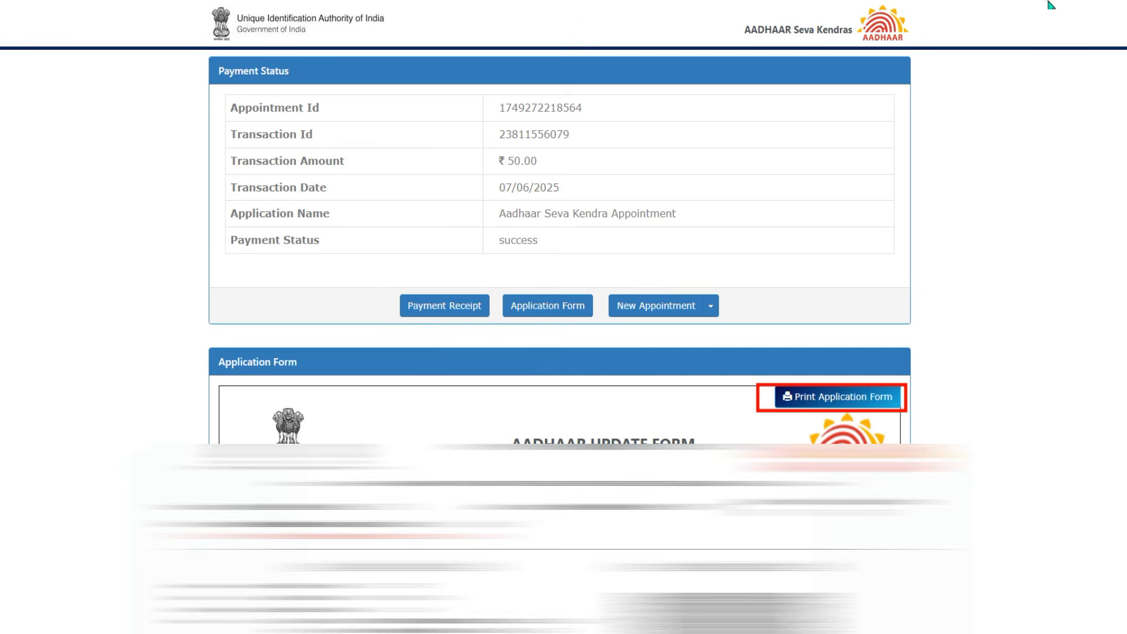
click(795, 395)
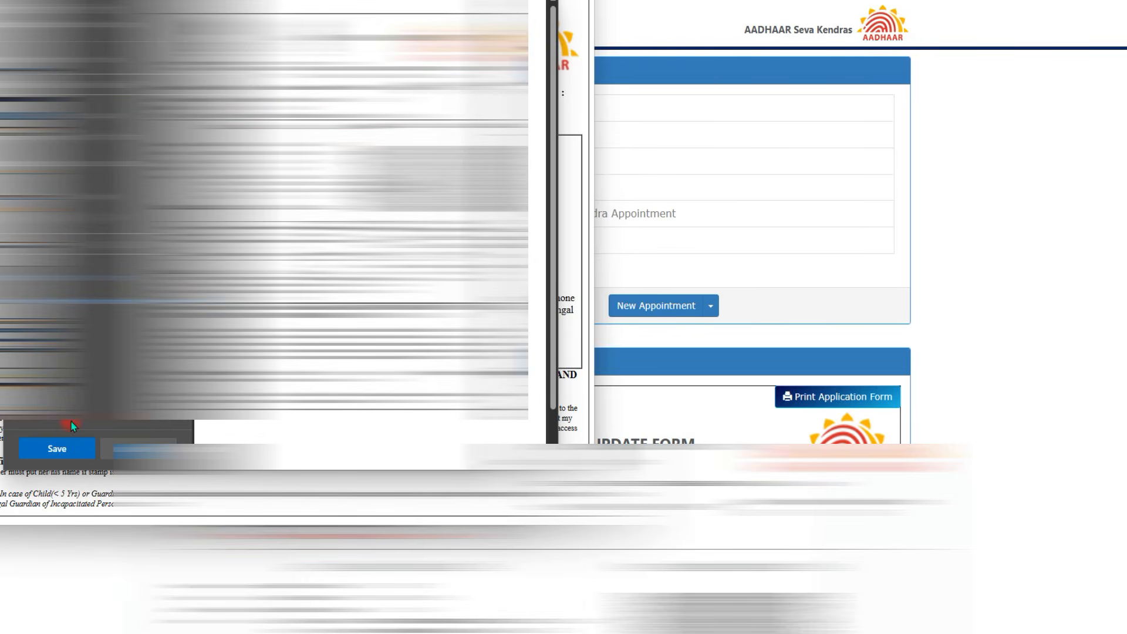
click(57, 450)
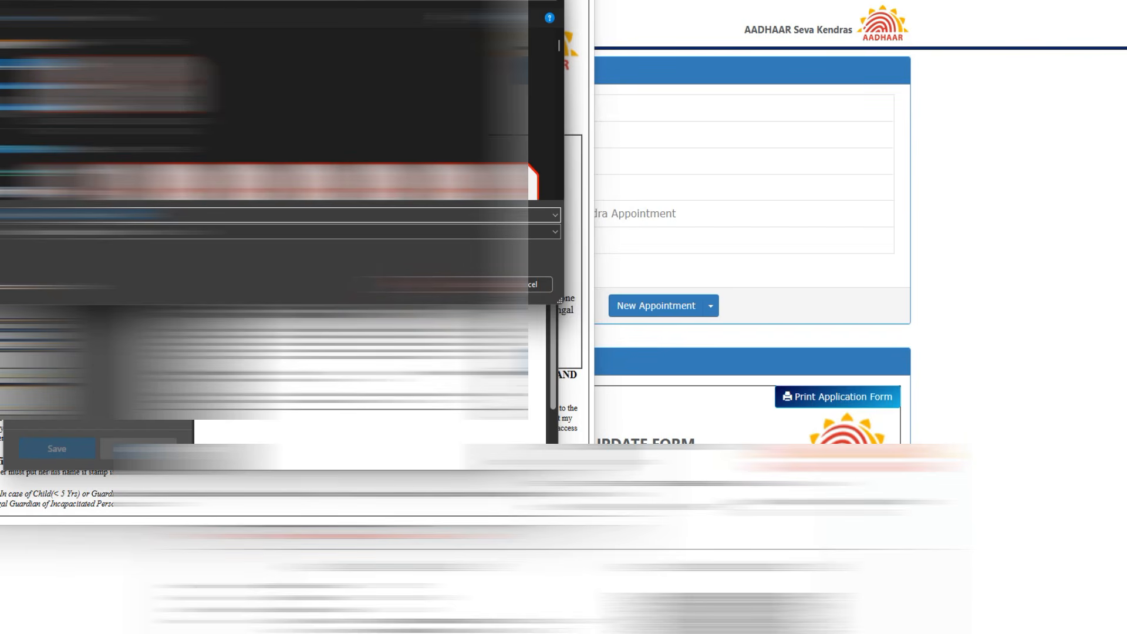
click(639, 301)
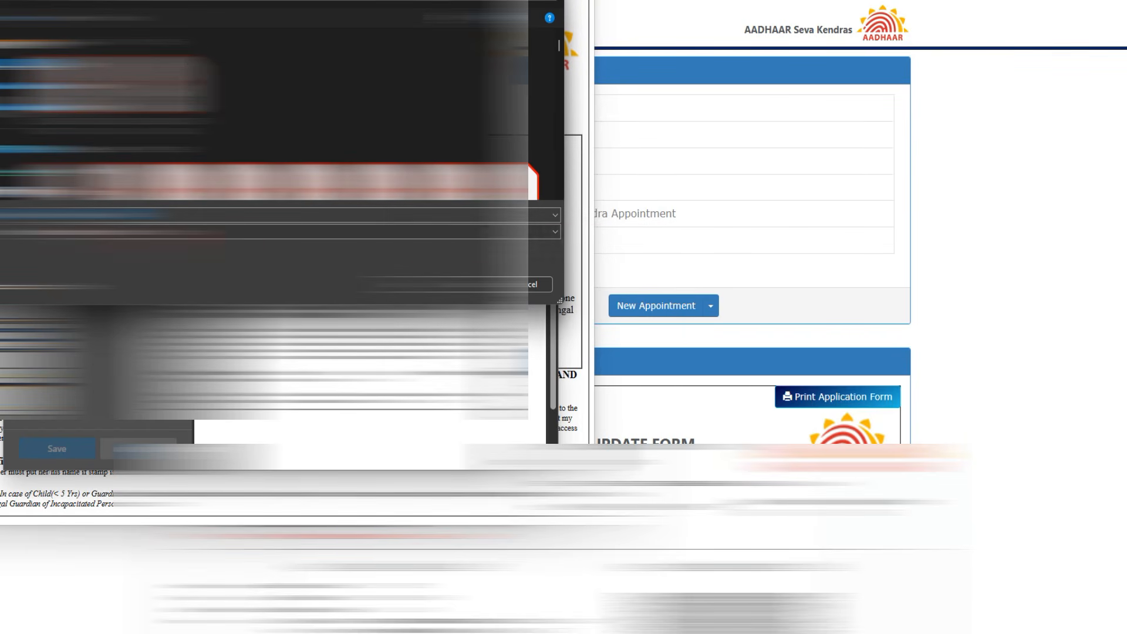
click(101, 216)
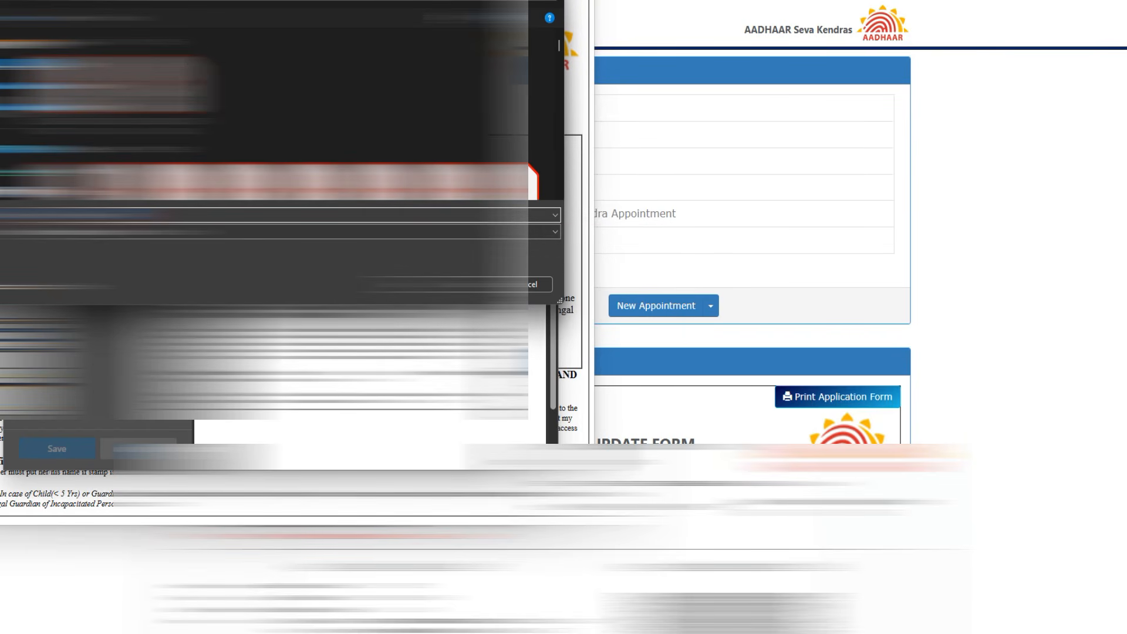
text(asd)
key(Return)
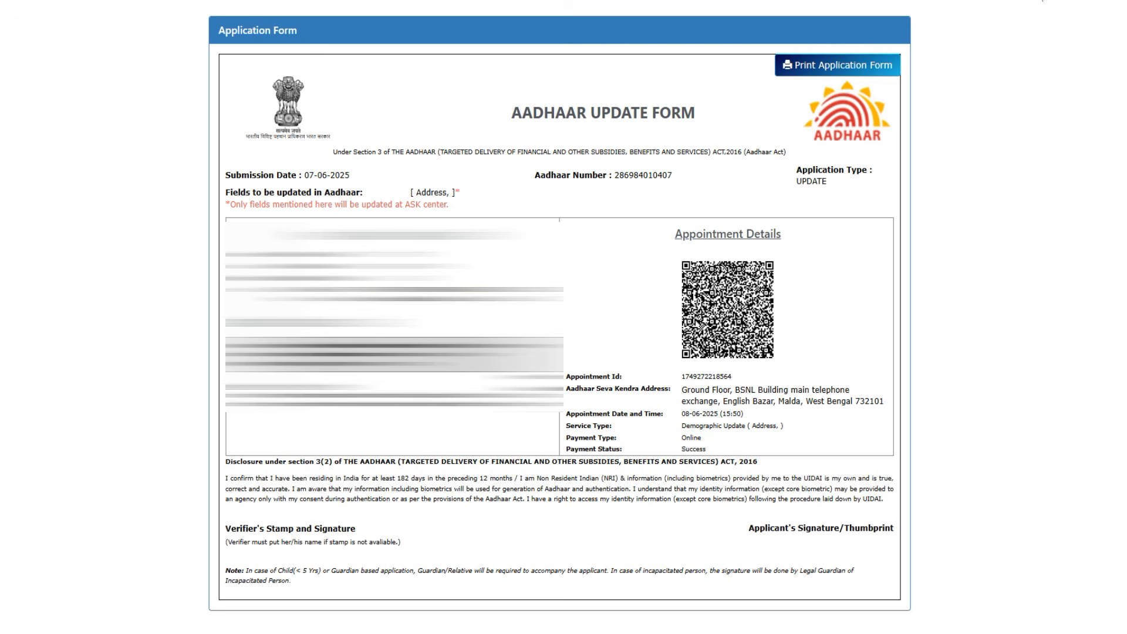
mouse_move(669, 240)
mouse_down()
mouse_move(704, 331)
mouse_move(802, 371)
mouse_up()
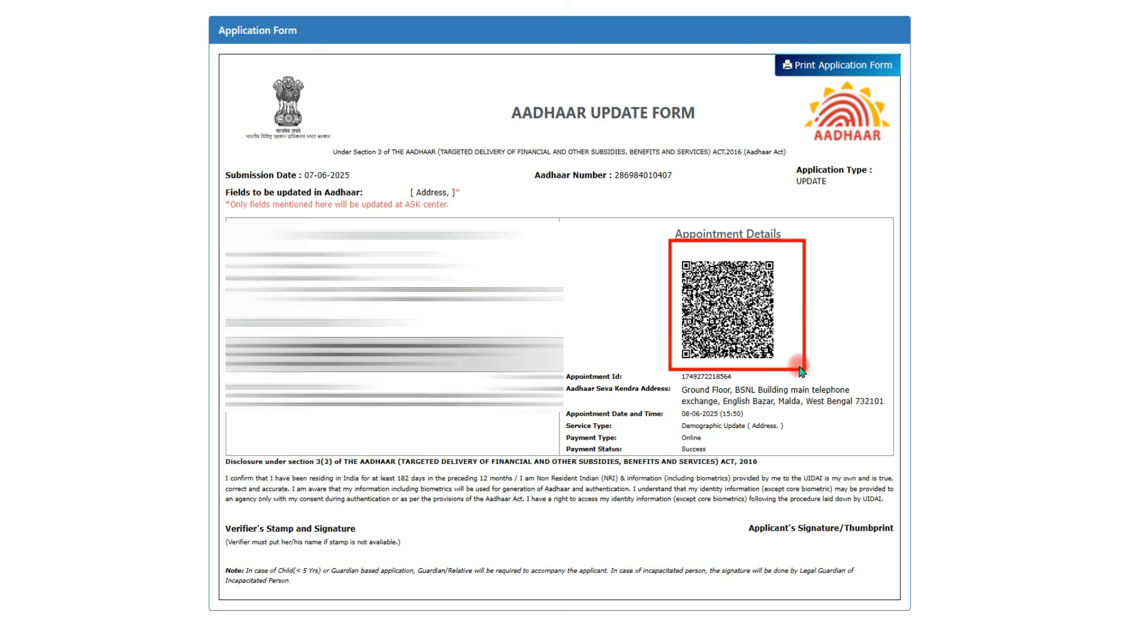